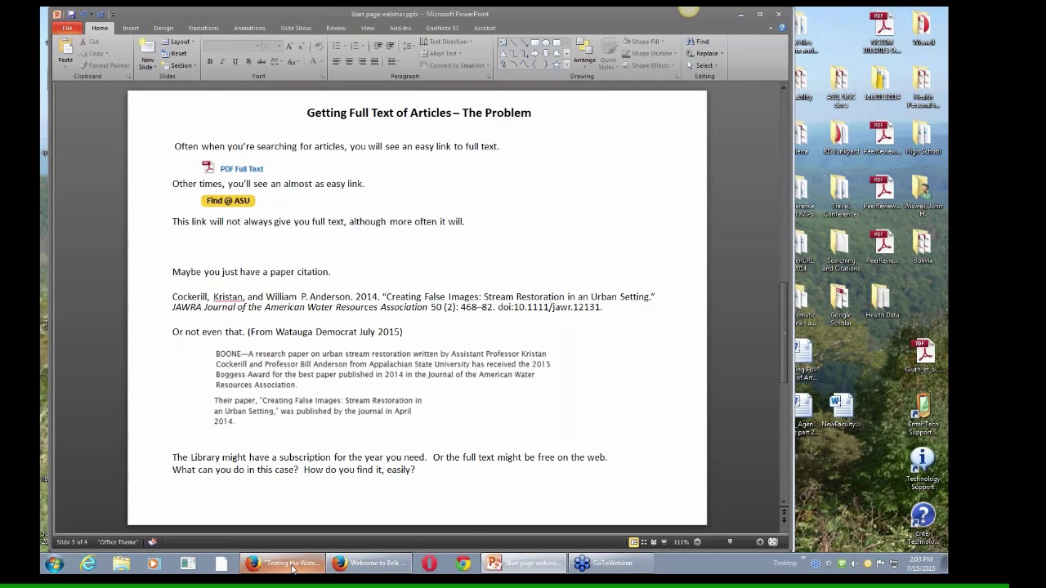
# Step: Bring the library browser window forward and scroll the EBSCO river restoration result list
pyautogui.moveTo(292, 569)
pyautogui.click(311, 540)
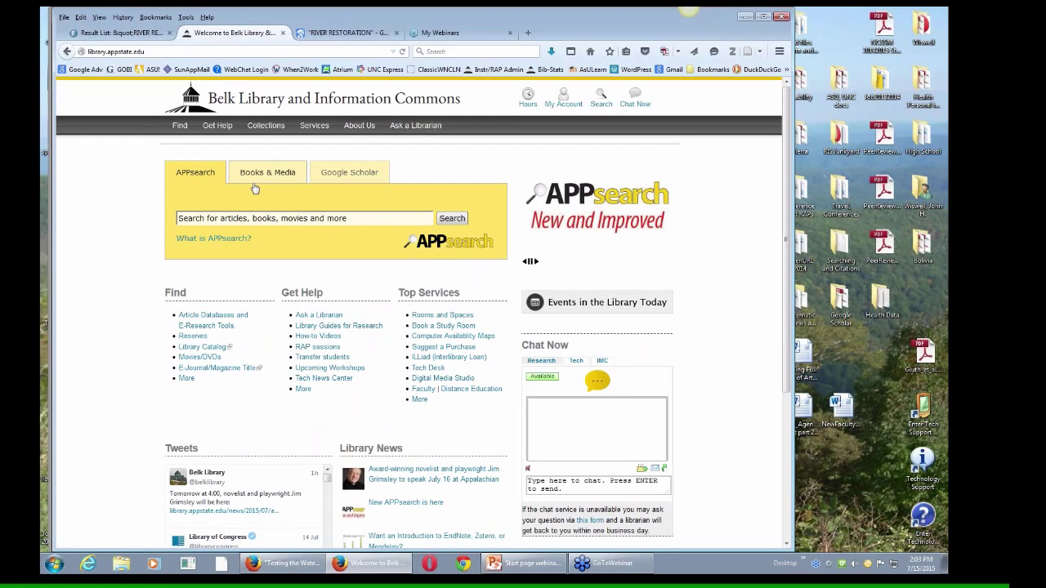
pyautogui.click(118, 33)
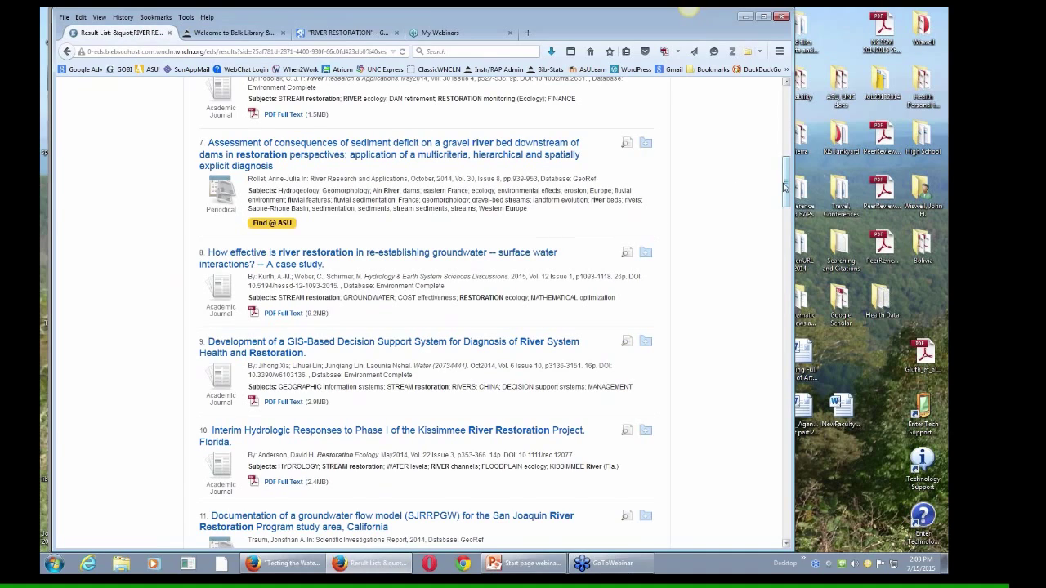
pyautogui.moveTo(786, 186)
pyautogui.mouseDown()
pyautogui.moveTo(786, 116)
pyautogui.moveTo(789, 197)
pyautogui.mouseUp()
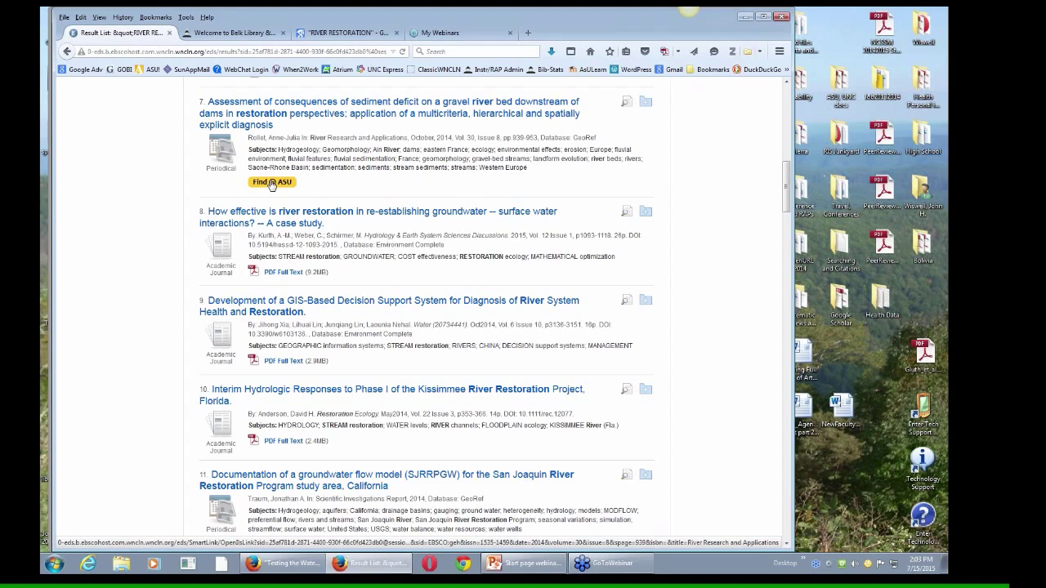
# Step: Look for full text of the sediment-deficit article and scroll its Wiley abstract page
pyautogui.click(269, 183)
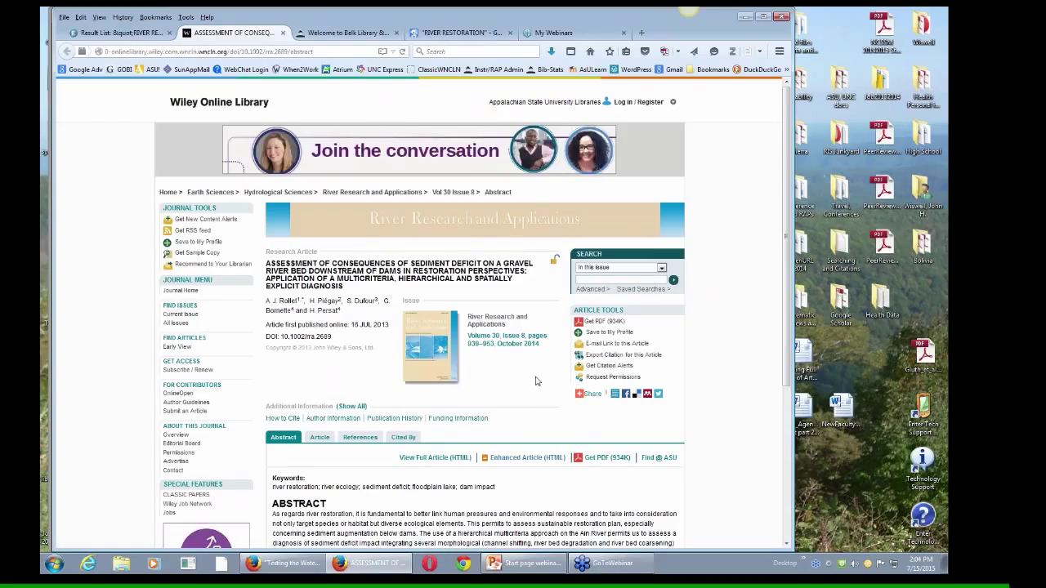
pyautogui.scroll(-3, 783, 309)
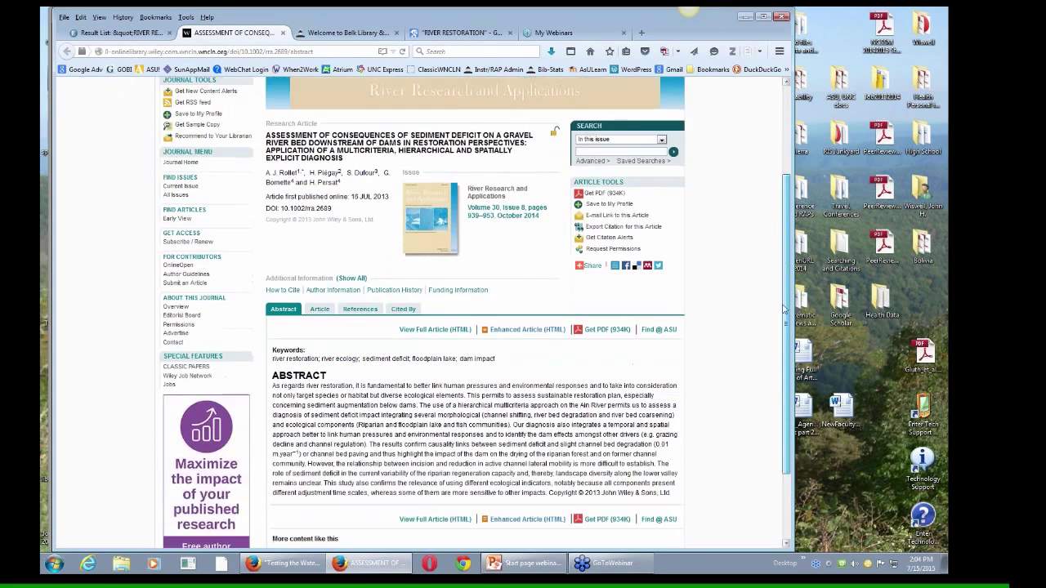
pyautogui.scroll(1, 783, 309)
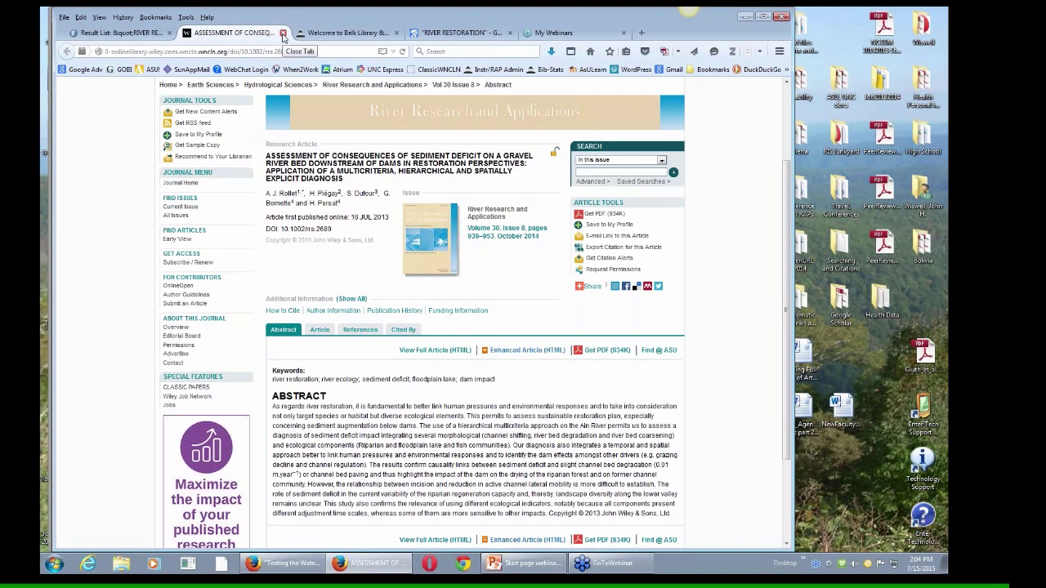
# Step: Close the Wiley page, then check Find @ ASU and the library catalog for the groundwater-model report
pyautogui.click(282, 32)
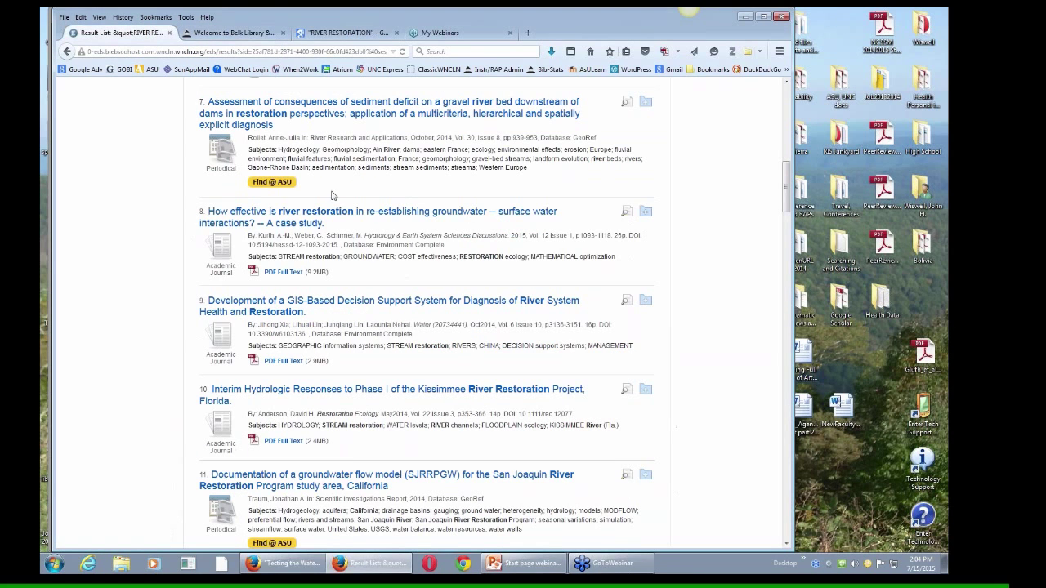
pyautogui.scroll(-3, 789, 214)
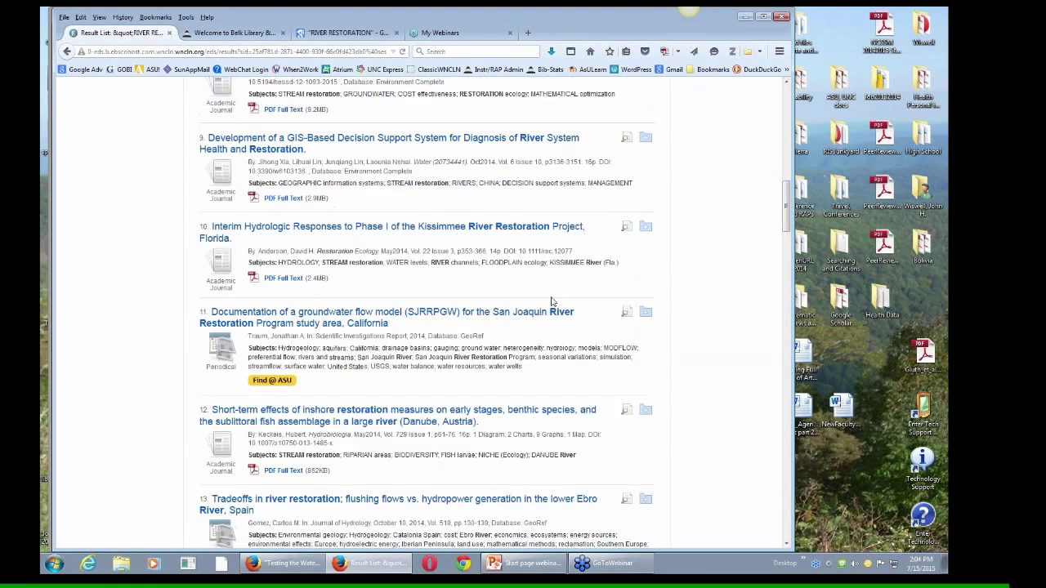
pyautogui.click(265, 381)
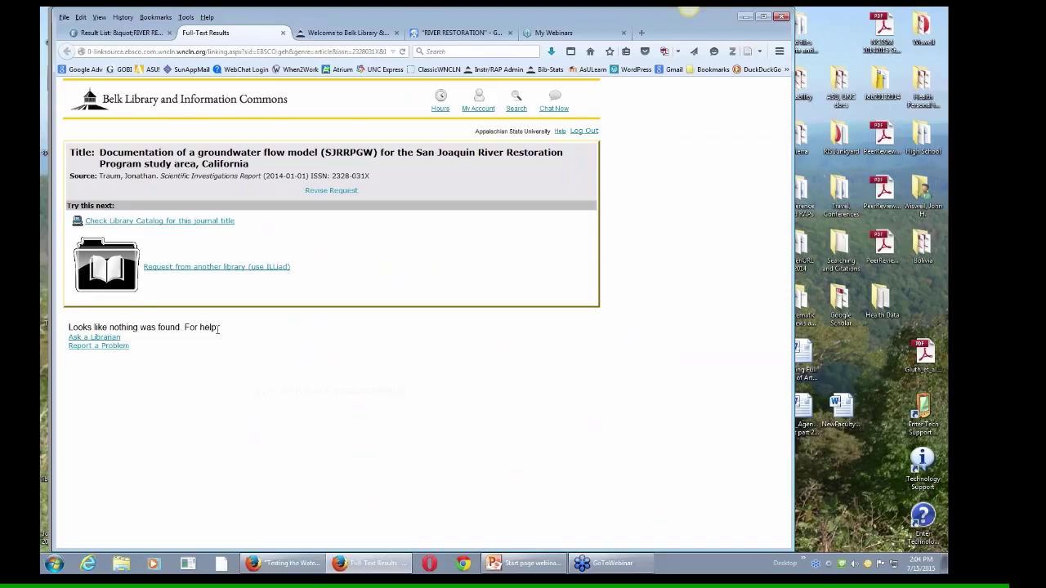
pyautogui.click(147, 222)
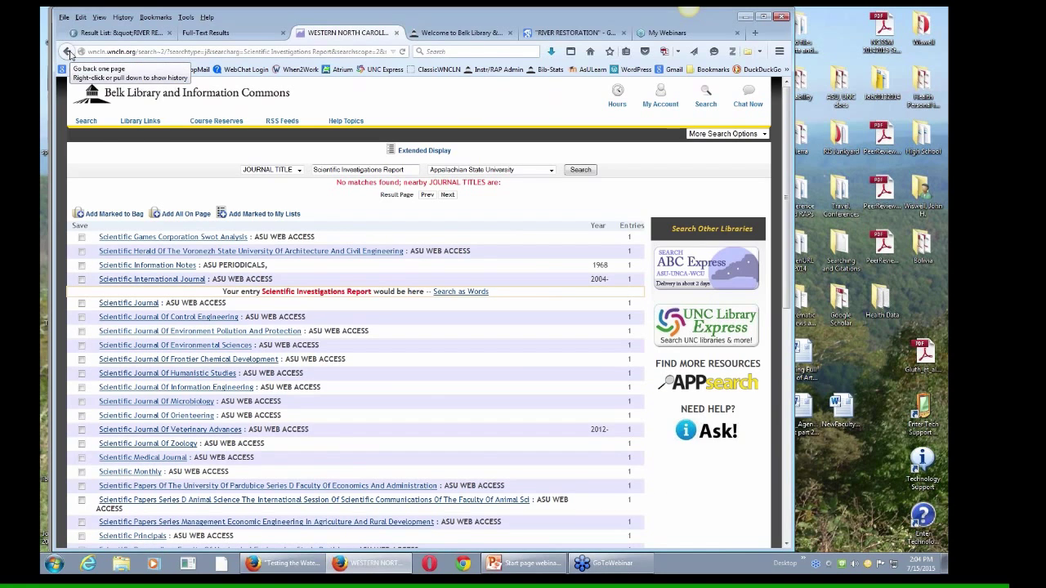
pyautogui.click(68, 52)
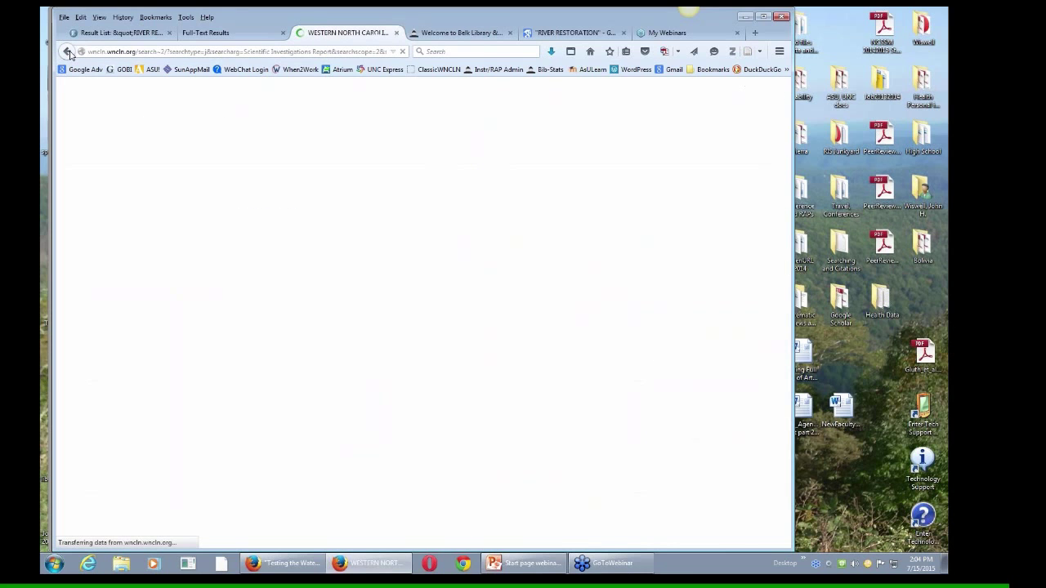
pyautogui.click(397, 33)
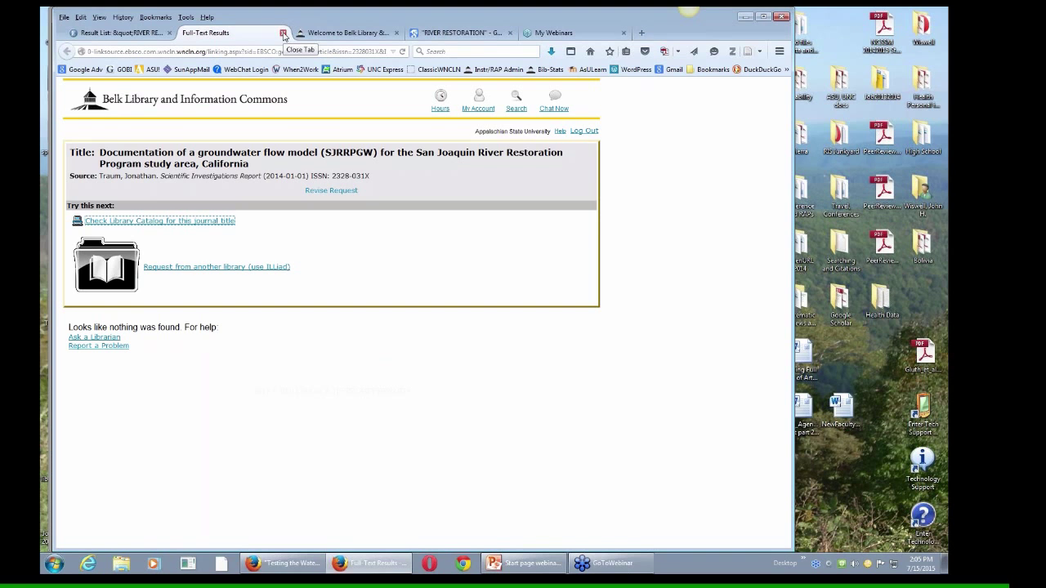
# Step: Close the full-text results and highlight 'Creating False Images: Stream Restoration in an Urban Setting' in the PowerPoint citation
pyautogui.click(282, 34)
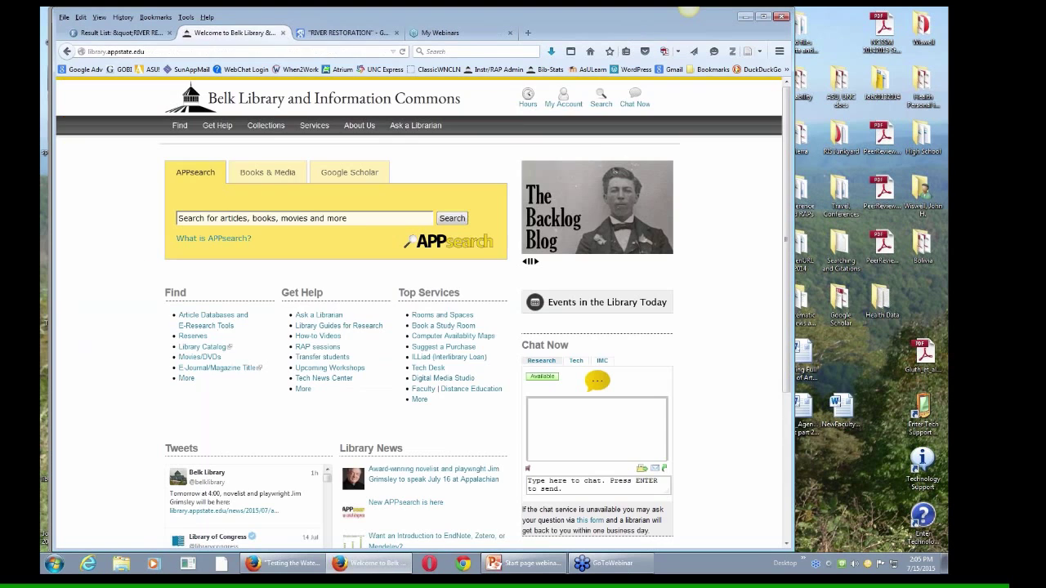
pyautogui.click(131, 32)
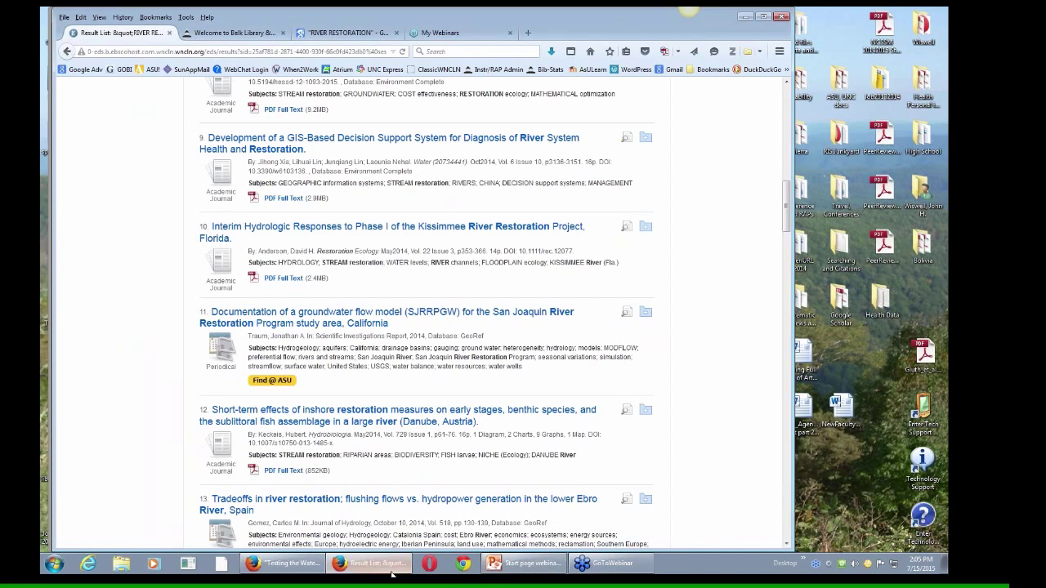
pyautogui.moveTo(386, 572)
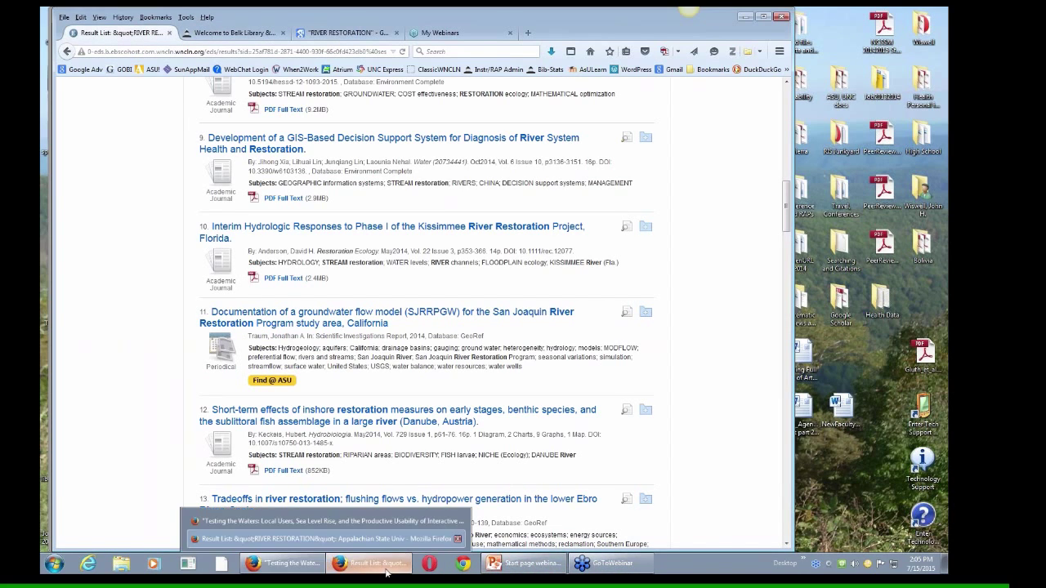
pyautogui.click(523, 563)
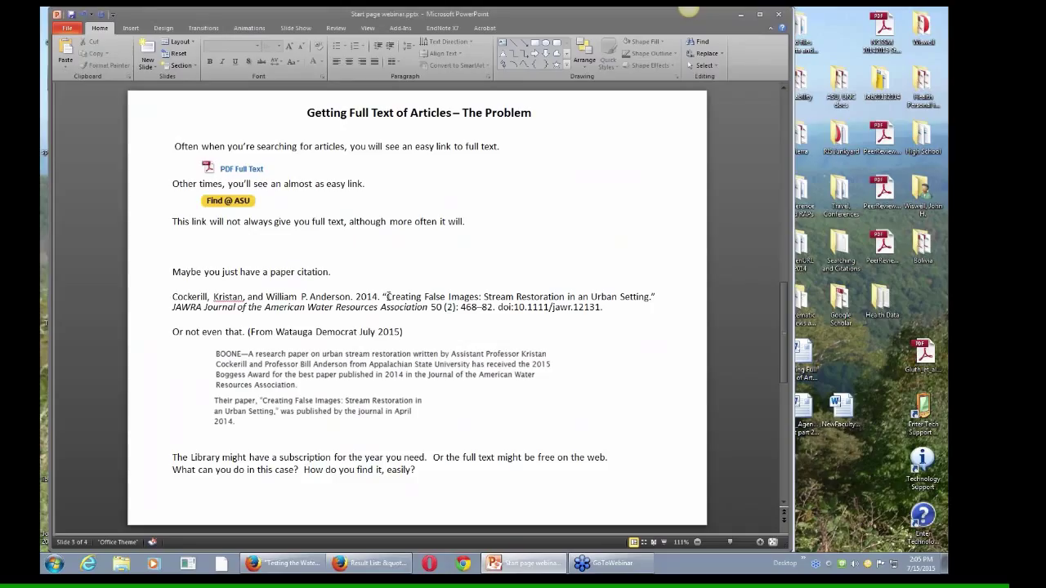
pyautogui.moveTo(383, 296); pyautogui.dragTo(651, 297)
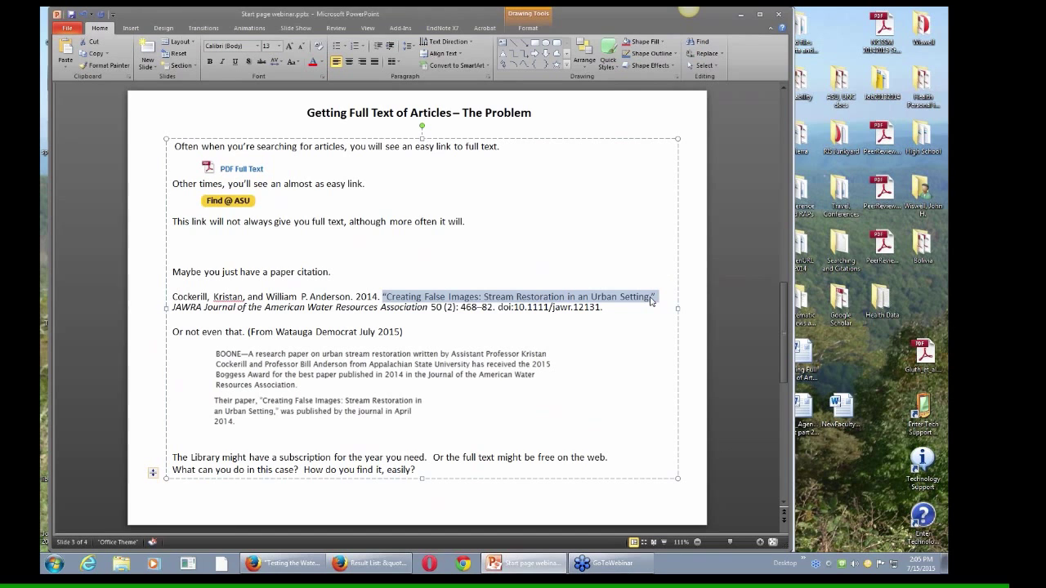
pyautogui.click(370, 563)
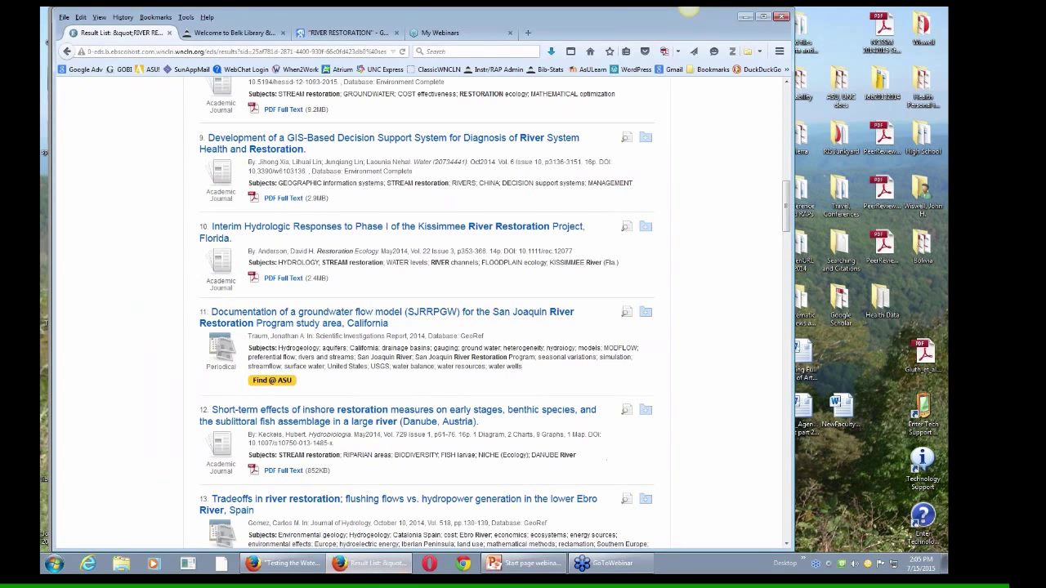
# Step: Search Google Scholar from the library homepage for 'Creating False Images: Stream Restoration in an Urban Setting'
pyautogui.click(233, 33)
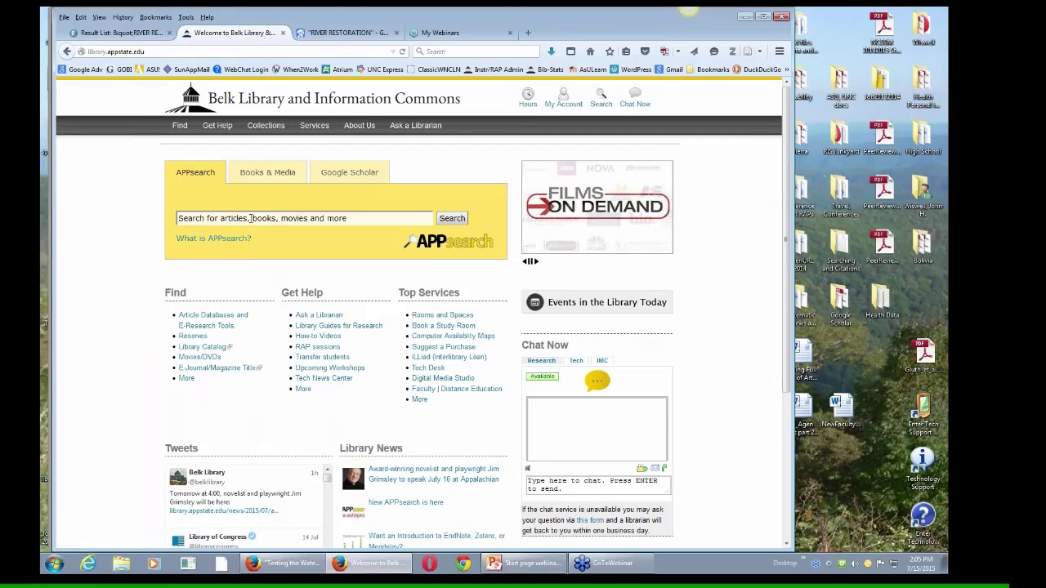
pyautogui.click(353, 173)
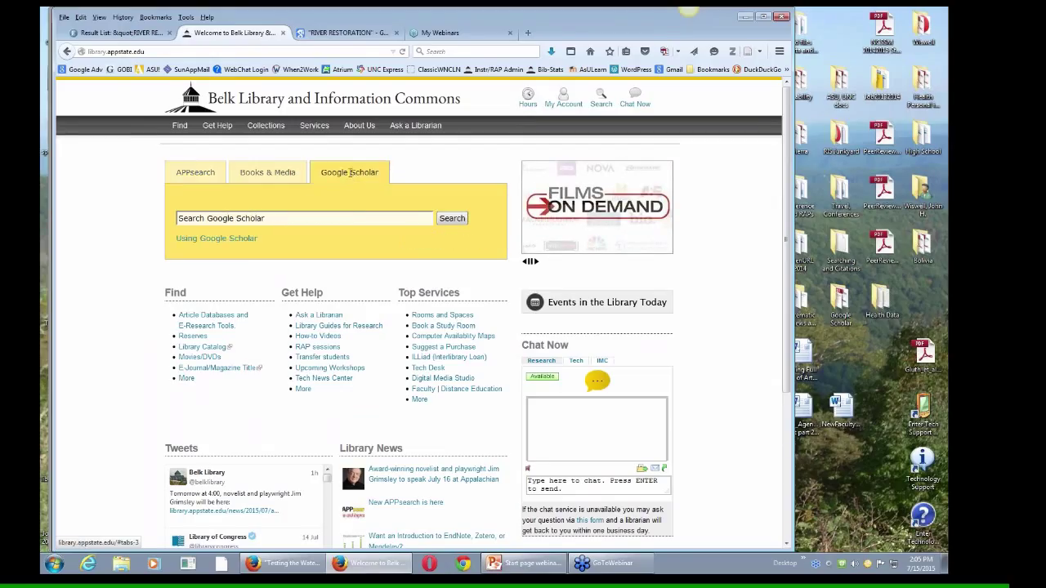
pyautogui.click(302, 218)
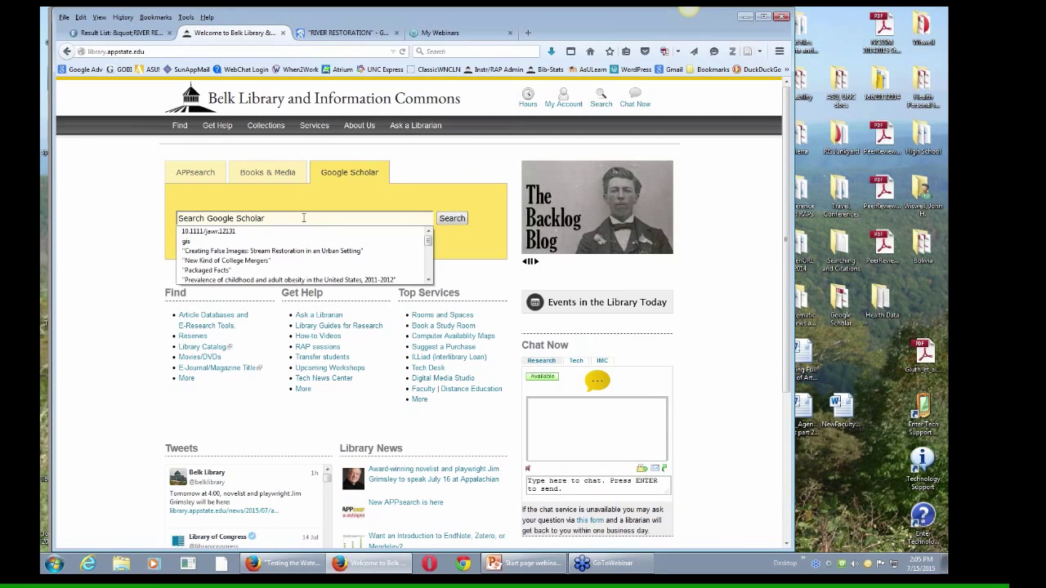
pyautogui.press('Down')
pyautogui.press('Down')
pyautogui.press('Down')
pyautogui.press('Return')
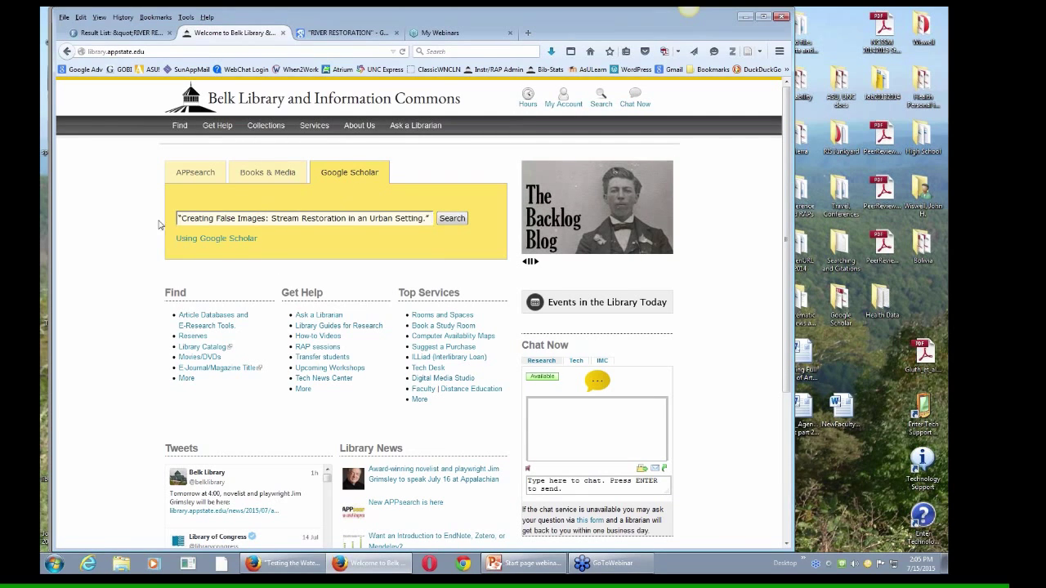
pyautogui.click(451, 219)
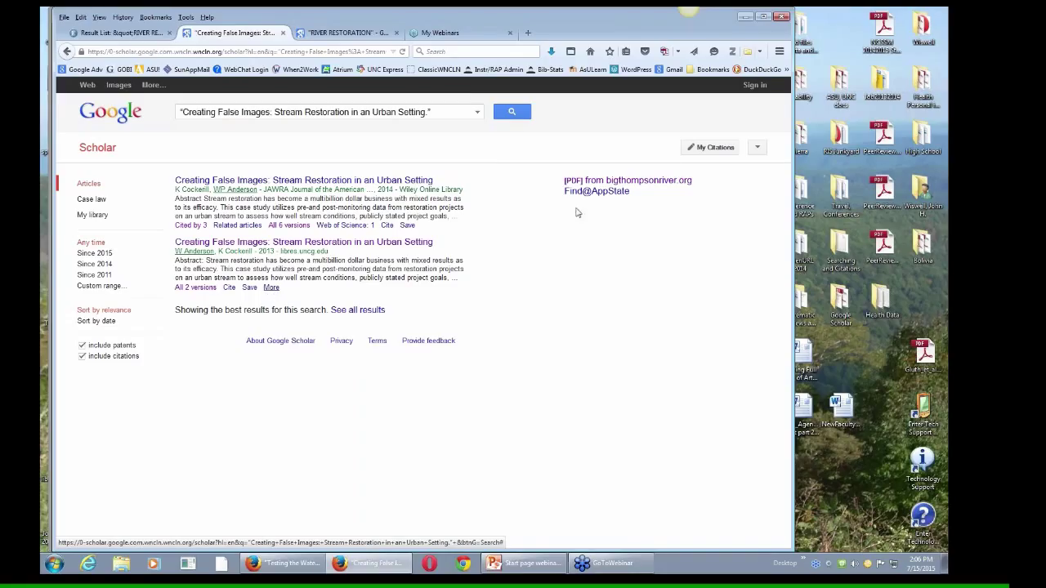
# Step: View more options for the second Scholar result, then return to the library homepage
pyautogui.click(271, 288)
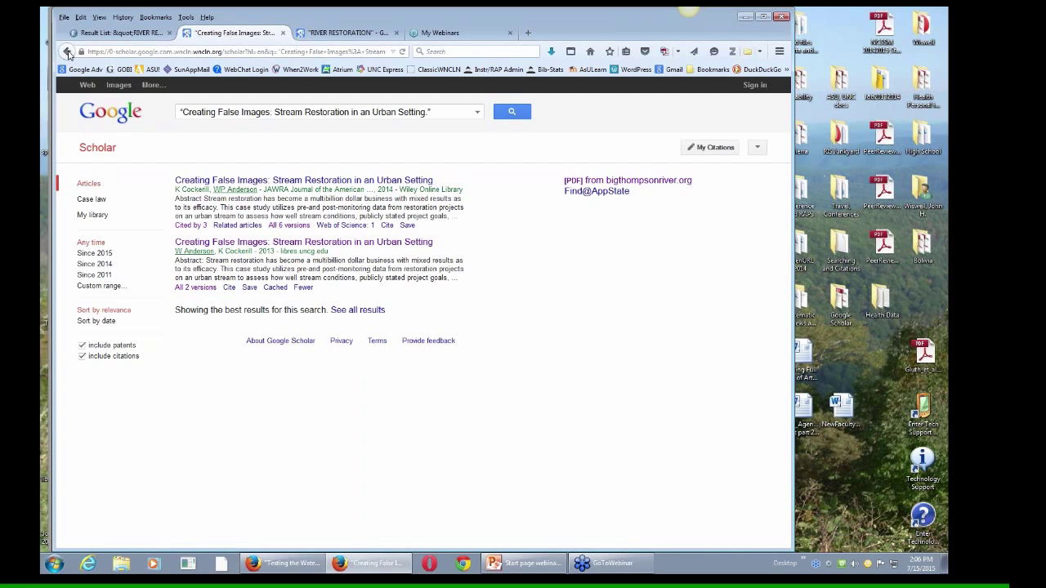
pyautogui.click(68, 53)
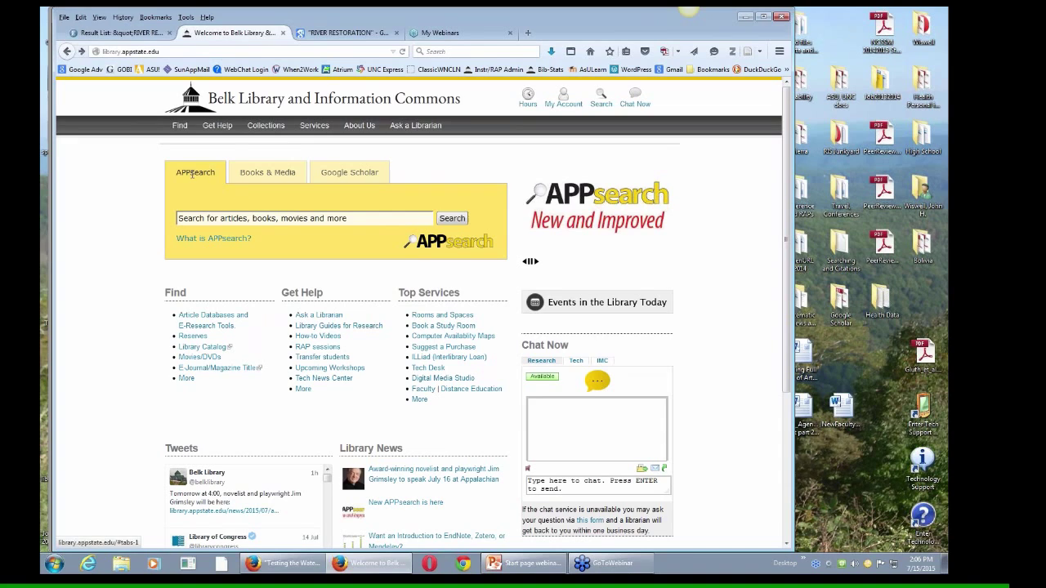
# Step: Search APPsearch for the article title, check its Wiley full-text page, then close it
pyautogui.click(269, 217)
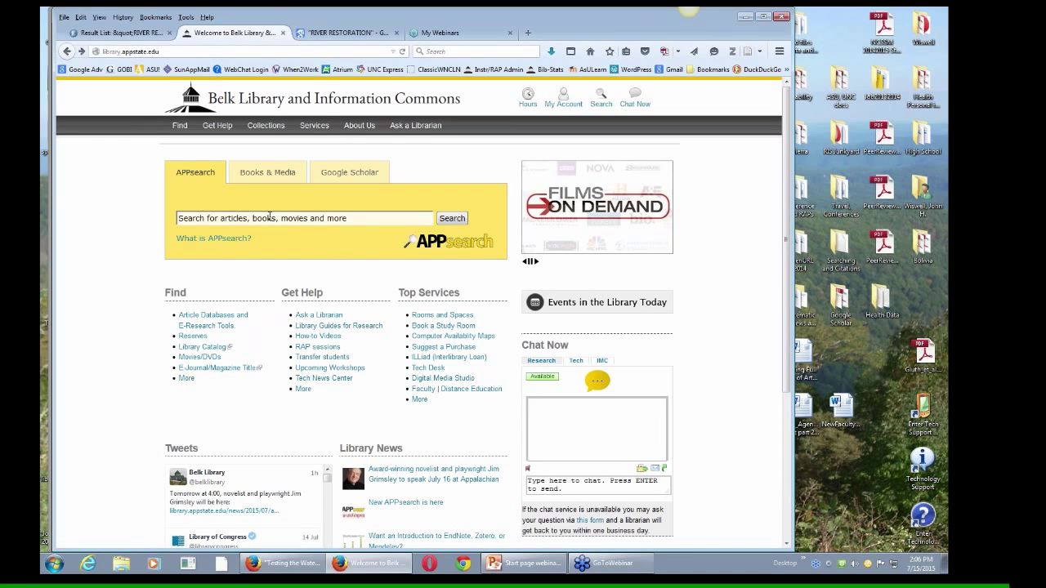
pyautogui.press('Down')
pyautogui.press('Down')
pyautogui.press('Return')
pyautogui.press('Return')
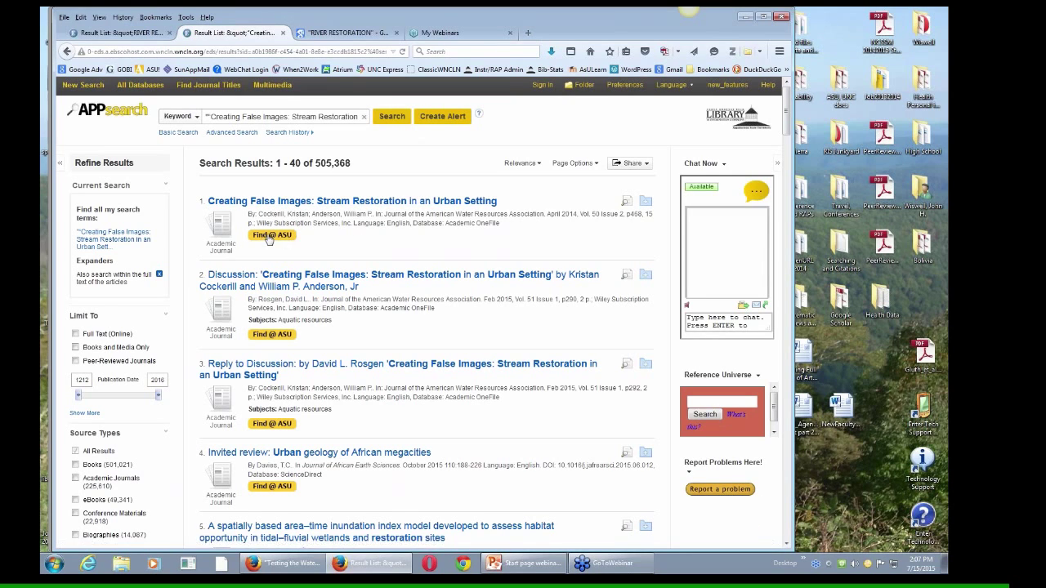
pyautogui.click(272, 236)
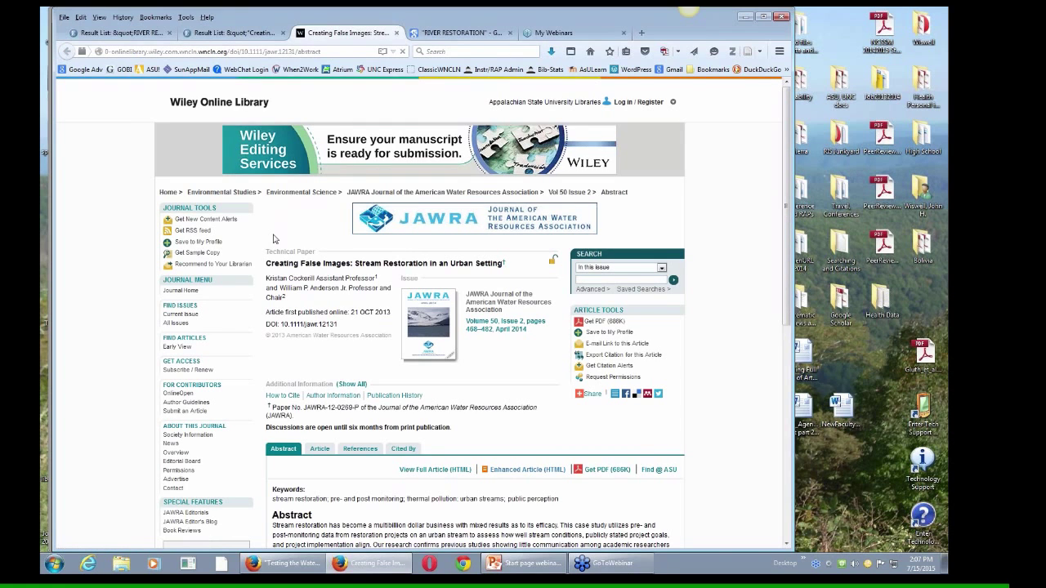
pyautogui.click(396, 33)
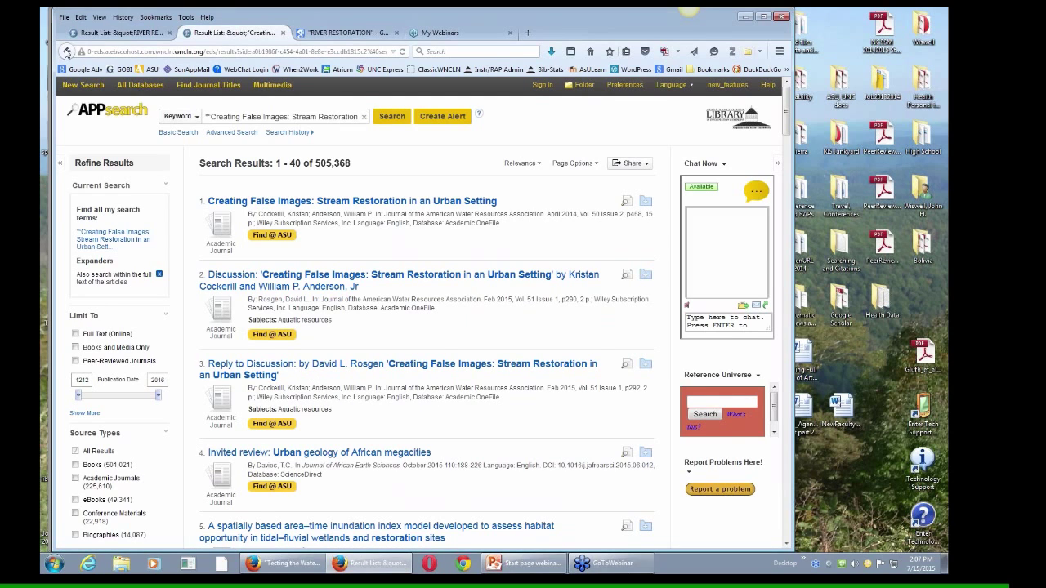
# Step: Select and copy the DOI 10.1111/jawr.12131 from the PowerPoint citation, then return to Firefox
pyautogui.click(66, 51)
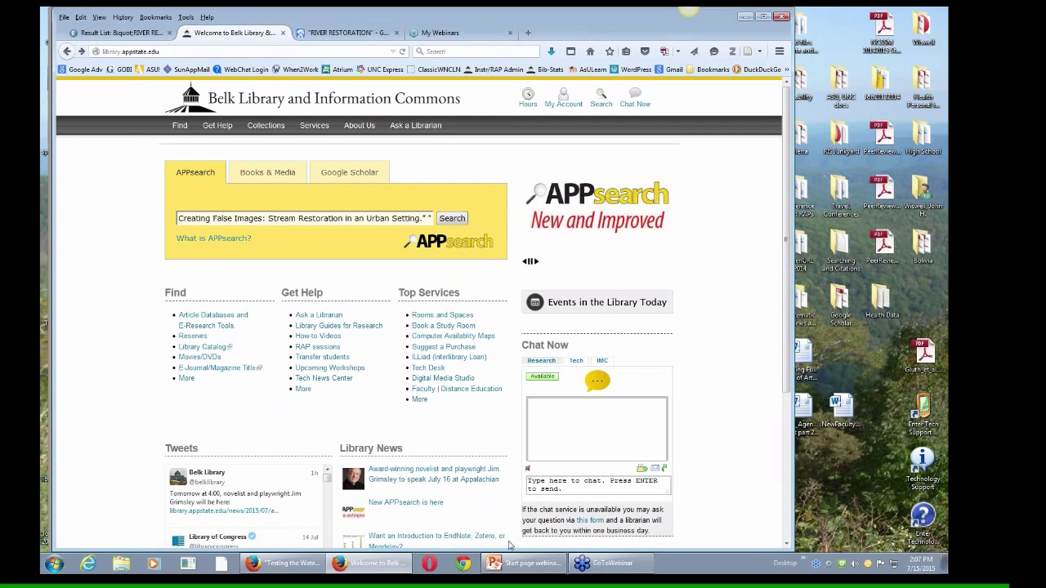
pyautogui.click(527, 563)
pyautogui.click(422, 313)
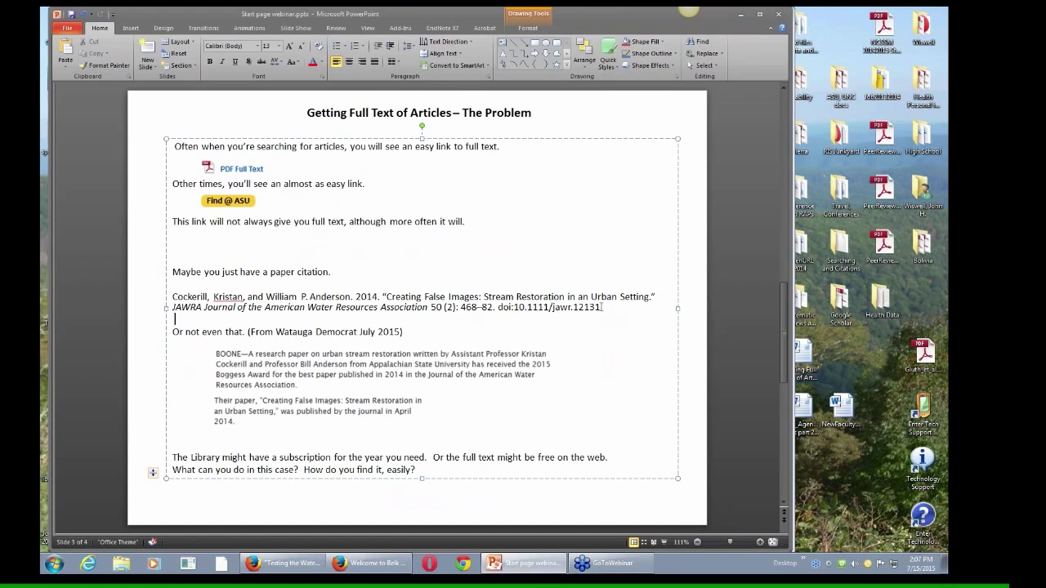
pyautogui.moveTo(602, 306); pyautogui.dragTo(513, 307)
pyautogui.hotkey('ctrl', 'c')
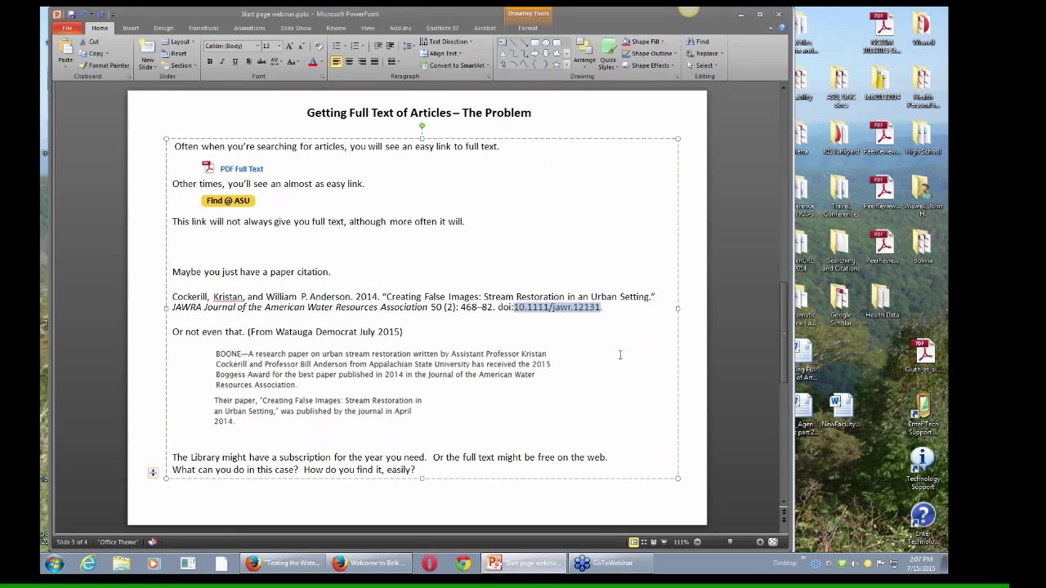
pyautogui.click(355, 564)
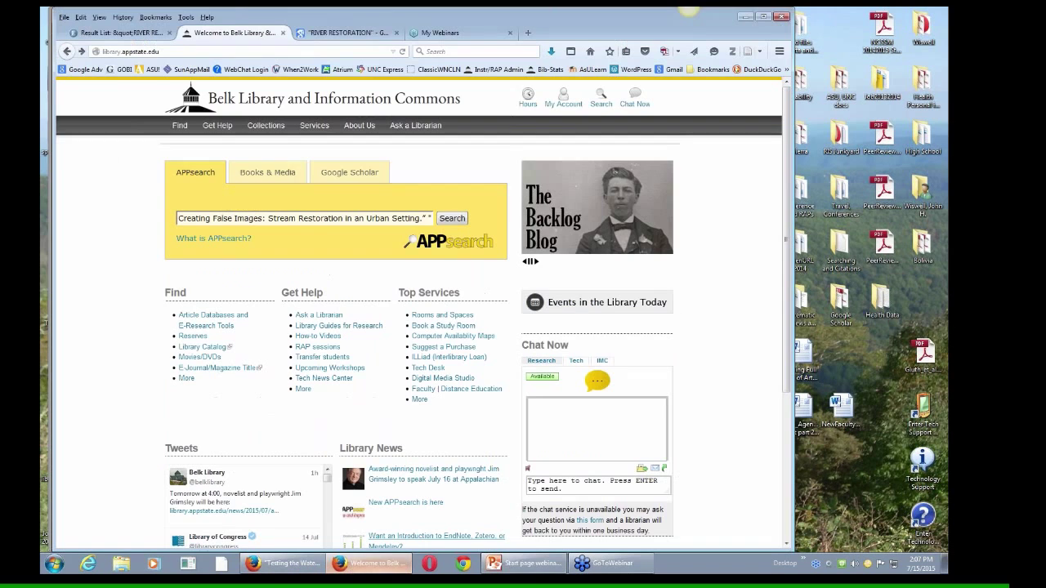
# Step: Search Google Scholar for the DOI 10.1111/jawr.12131 in place of the title
pyautogui.click(343, 171)
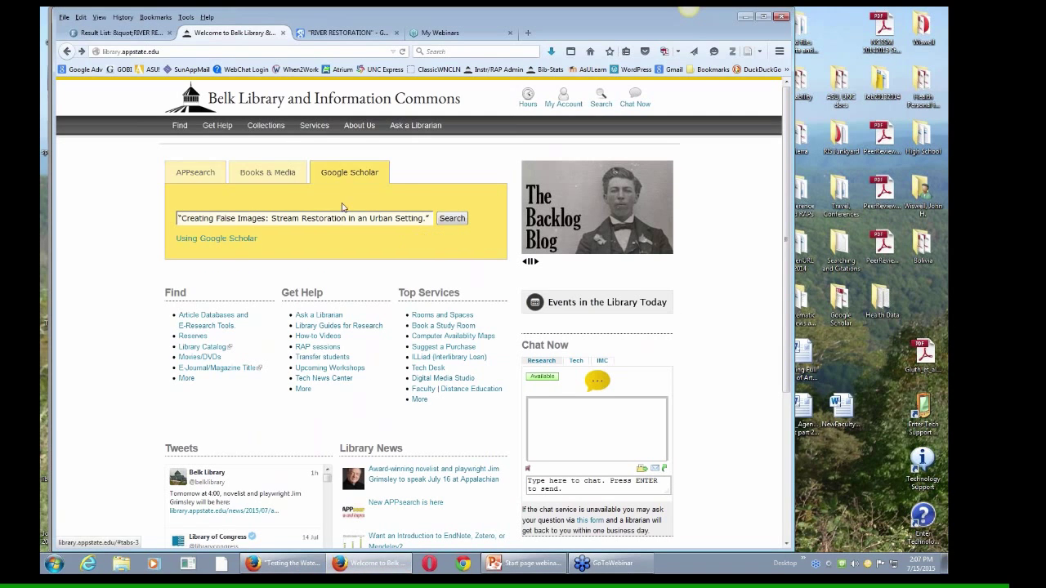
pyautogui.moveTo(432, 218); pyautogui.dragTo(176, 218)
pyautogui.hotkey('ctrl', 'v')
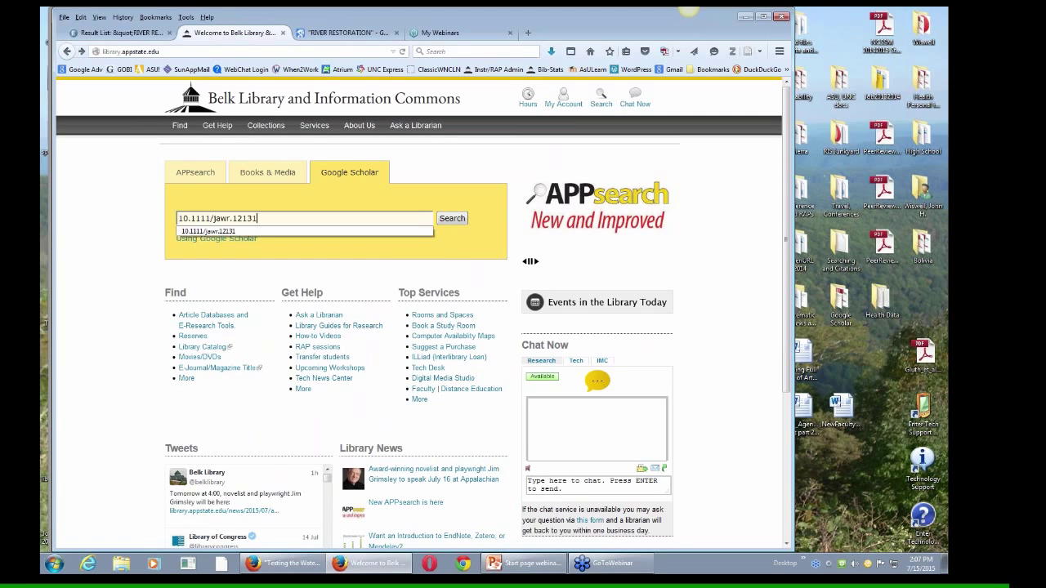
pyautogui.press('Return')
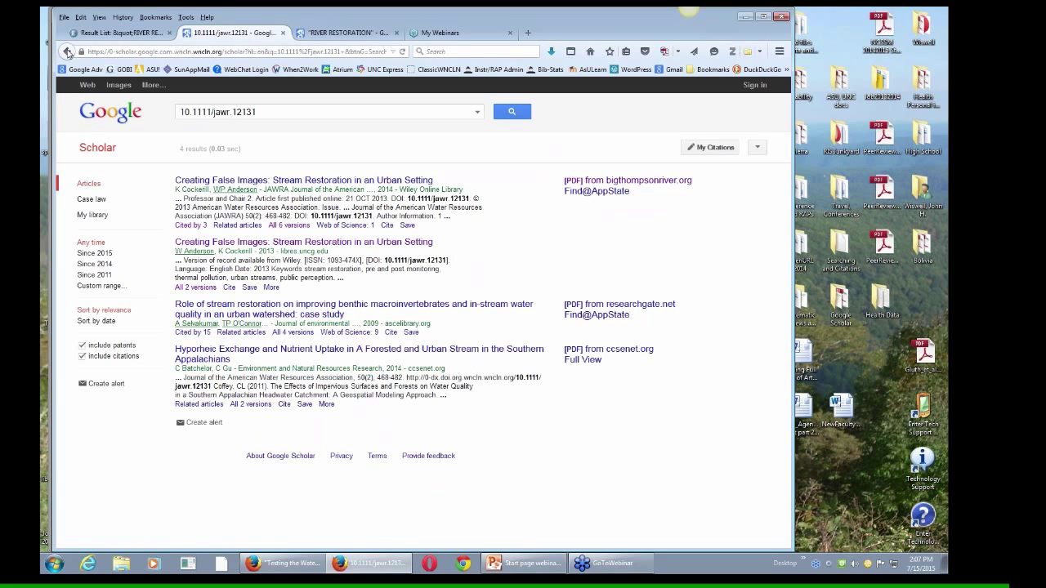
# Step: Back on the library homepage, search APPsearch for the DOI 10.1111/jawr.12131
pyautogui.click(67, 51)
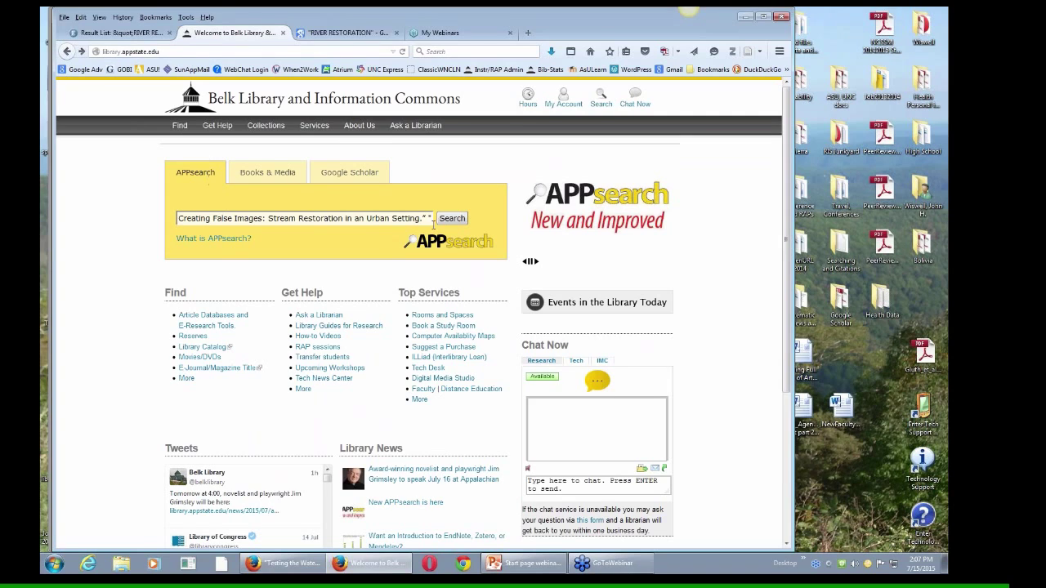
pyautogui.moveTo(429, 219); pyautogui.dragTo(169, 211)
pyautogui.press('Delete')
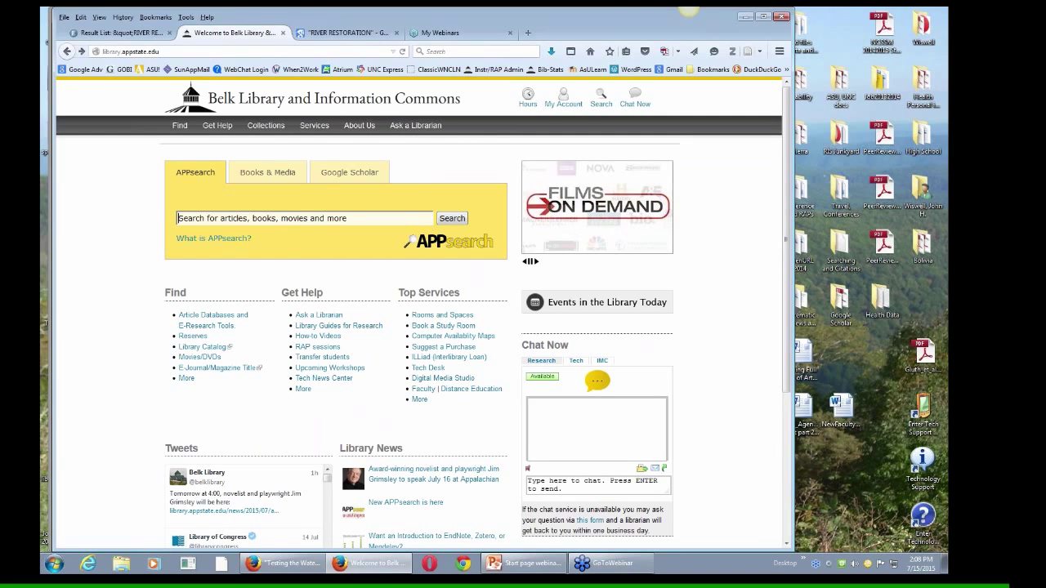
pyautogui.hotkey('ctrl', 'v')
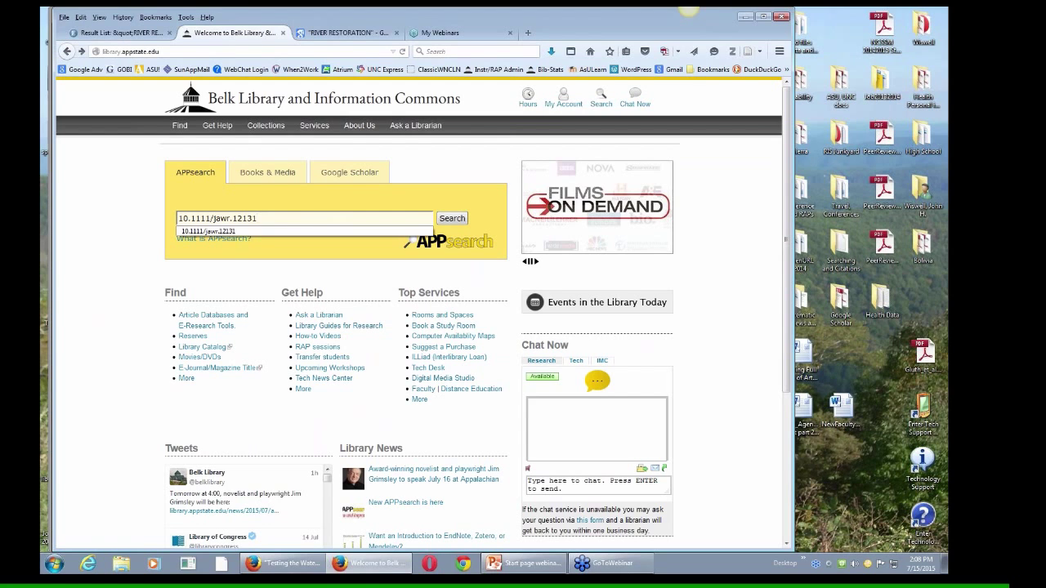
pyautogui.press('Return')
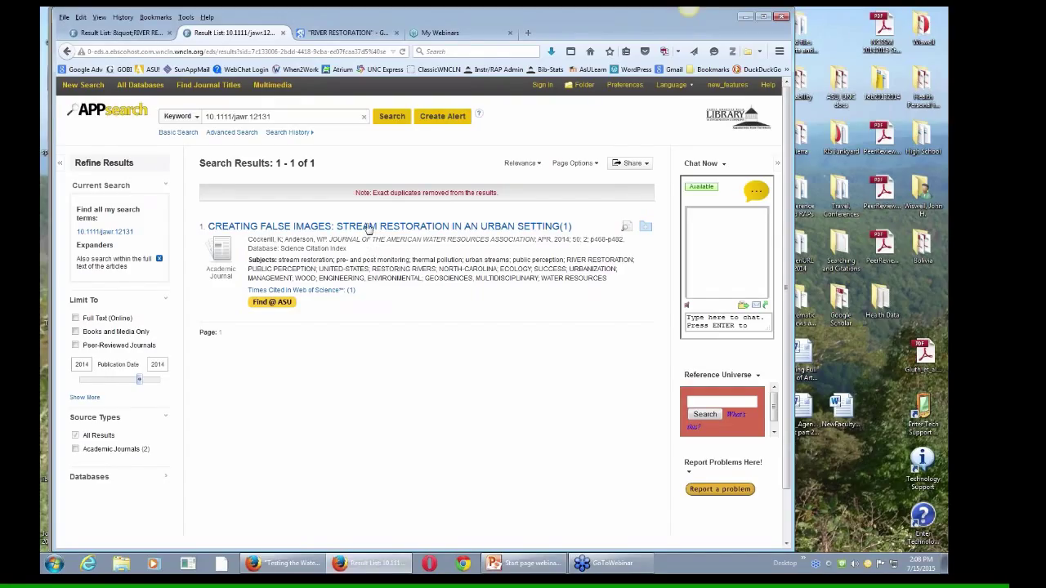
# Step: Run a Google web search for the DOI 10.1111/jawr.12131 in a new tab, then close it
pyautogui.click(527, 33)
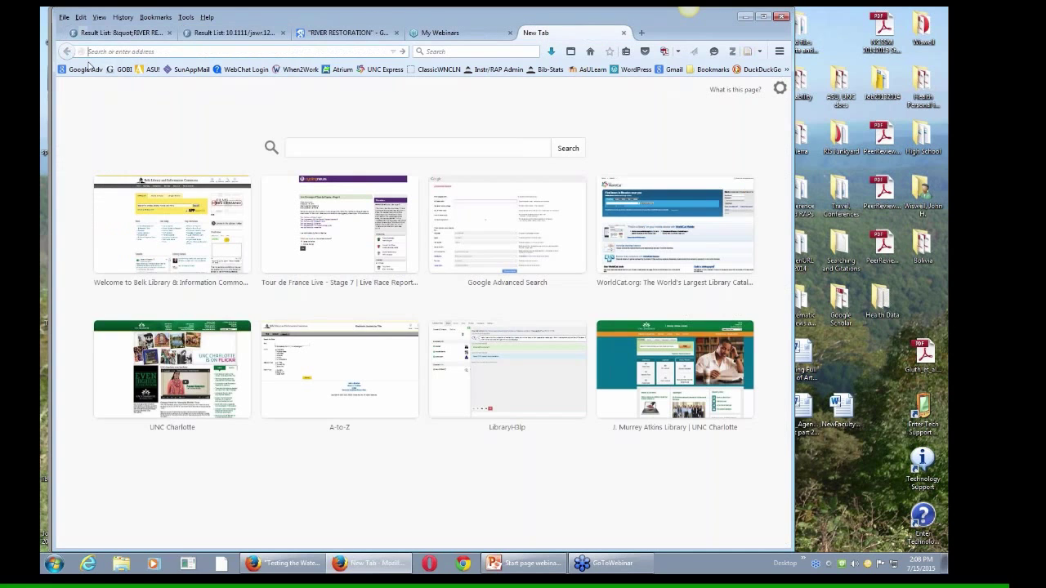
pyautogui.click(85, 70)
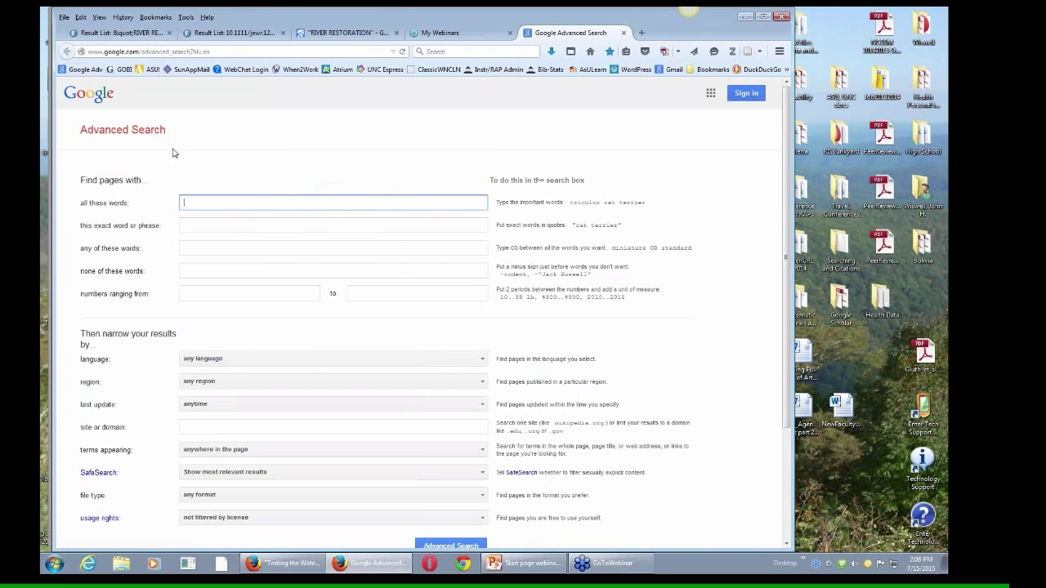
pyautogui.click(88, 98)
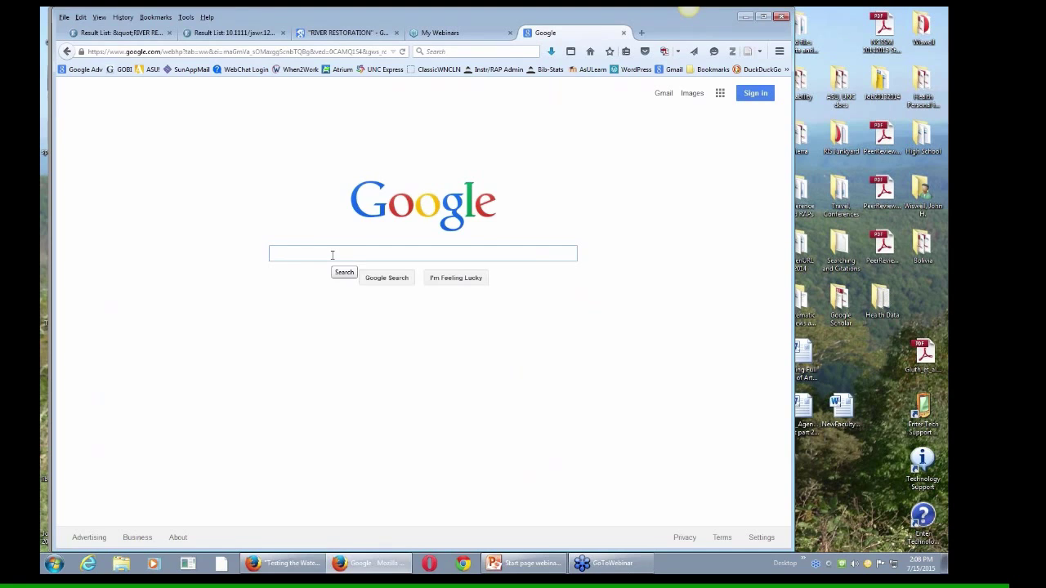
pyautogui.hotkey('ctrl', 'v')
pyautogui.press('Return')
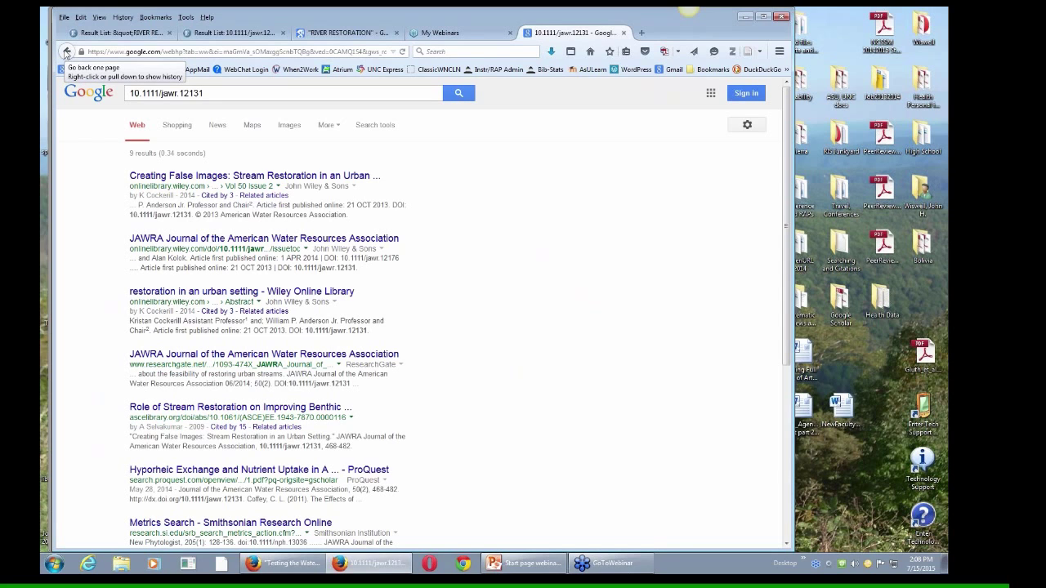
pyautogui.click(624, 33)
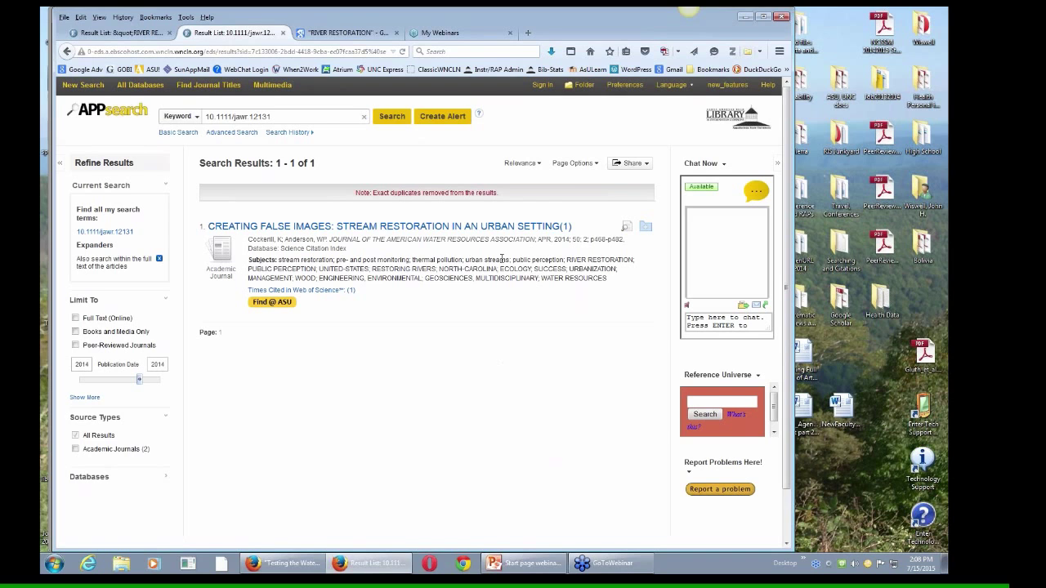
# Step: Select the journal name 'Journal of the American Water Resources Association' in the PowerPoint slide's citation
pyautogui.click(514, 562)
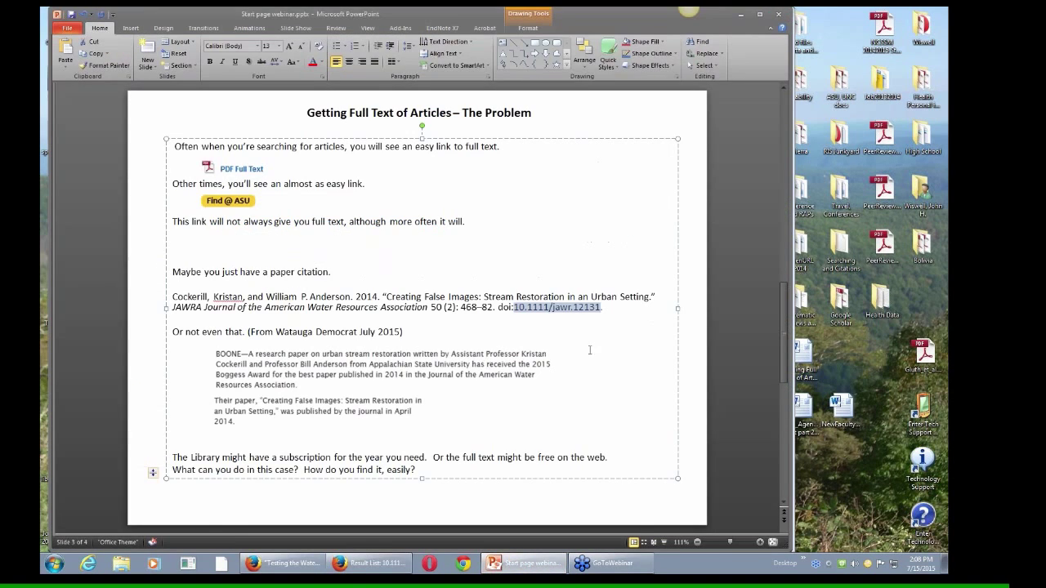
pyautogui.click(609, 312)
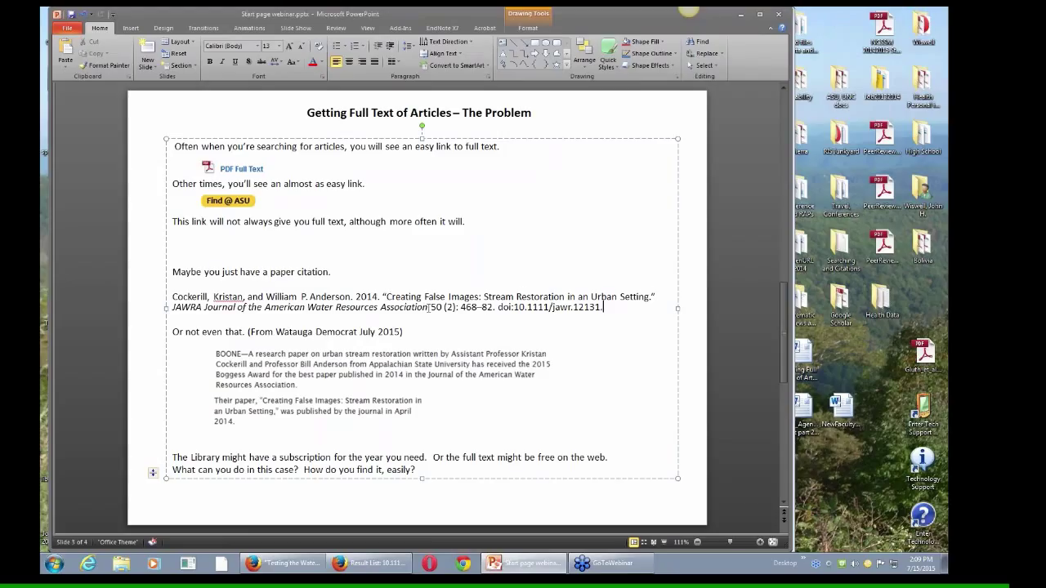
pyautogui.moveTo(429, 307); pyautogui.dragTo(219, 308)
pyautogui.hotkey('ctrl', 'c')
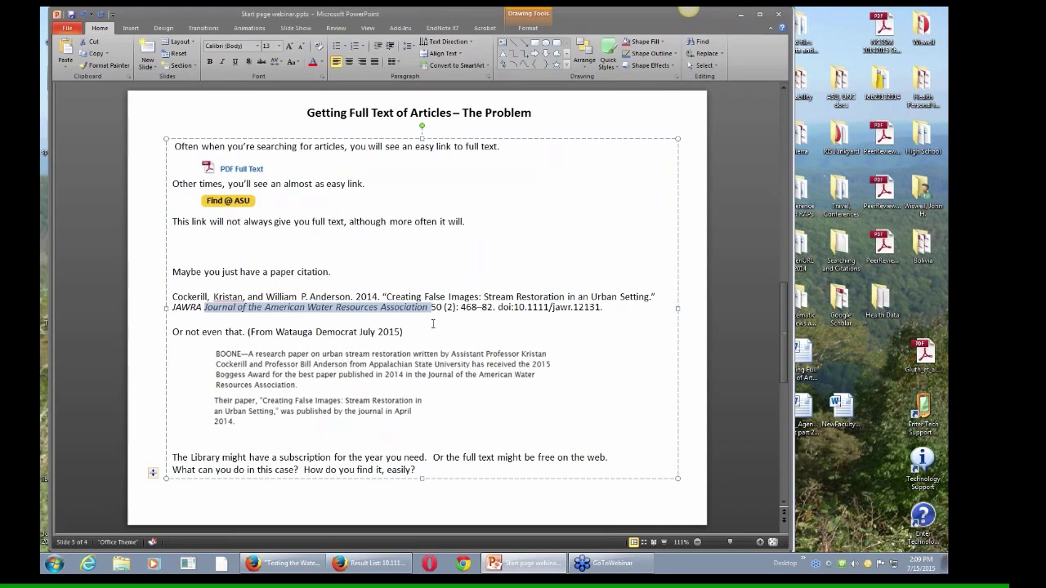
# Step: Search the library's e-journal title list for Journal of the American Water Resources Association
pyautogui.click(368, 564)
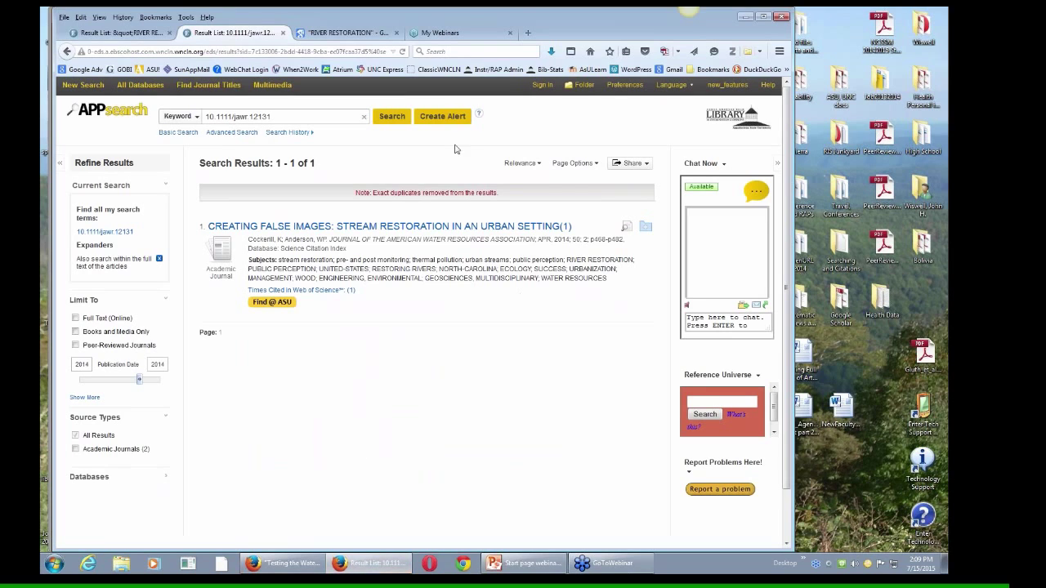
pyautogui.click(590, 52)
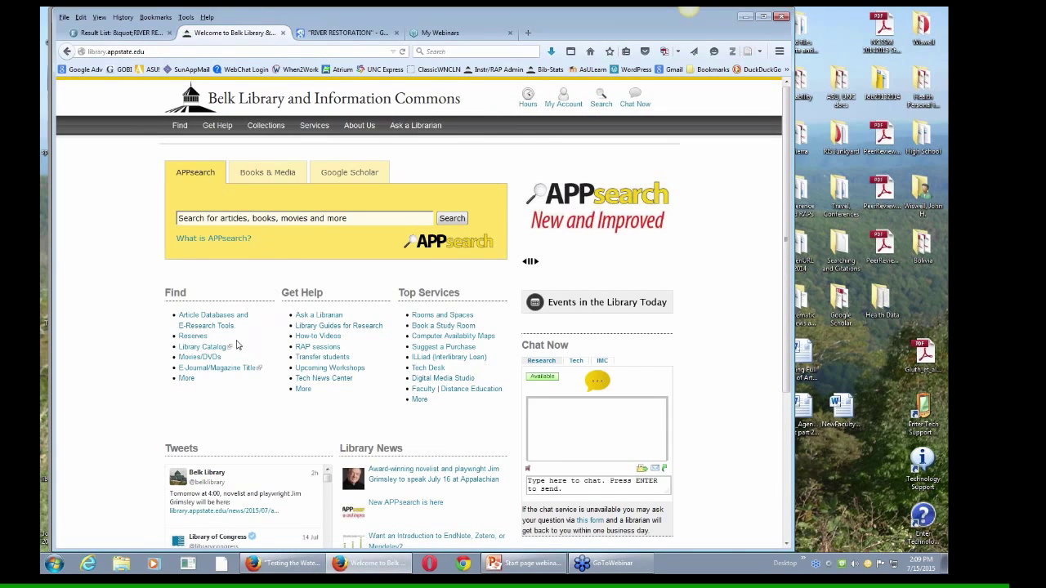
pyautogui.click(209, 373)
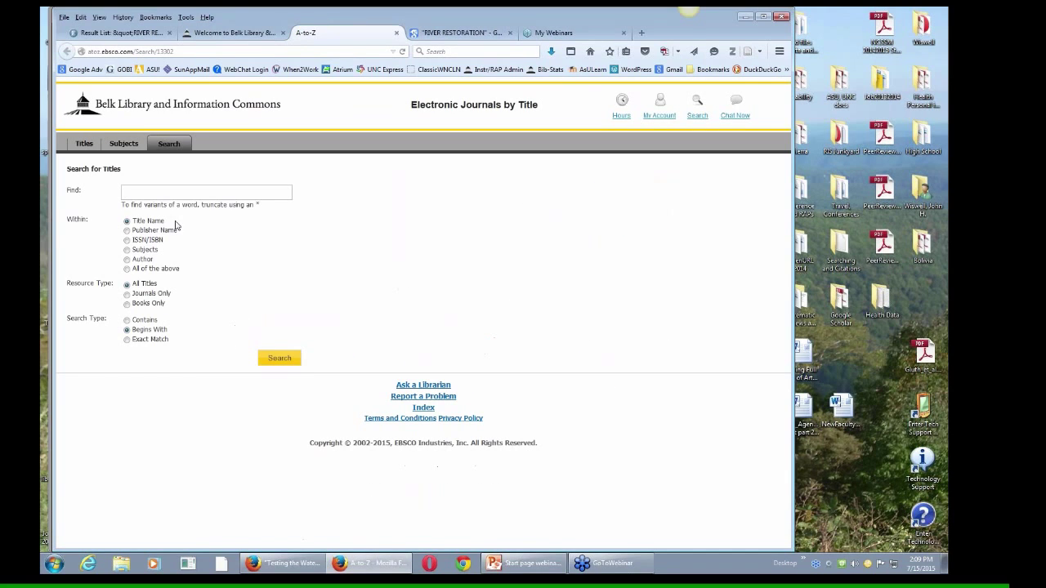
pyautogui.click(191, 193)
pyautogui.hotkey('ctrl', 'v')
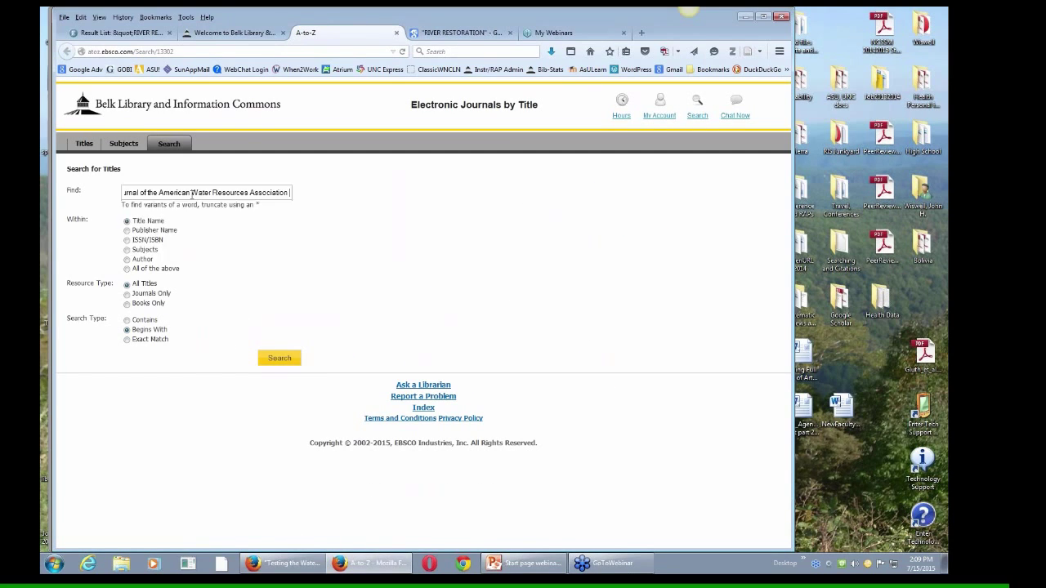
pyautogui.press('Return')
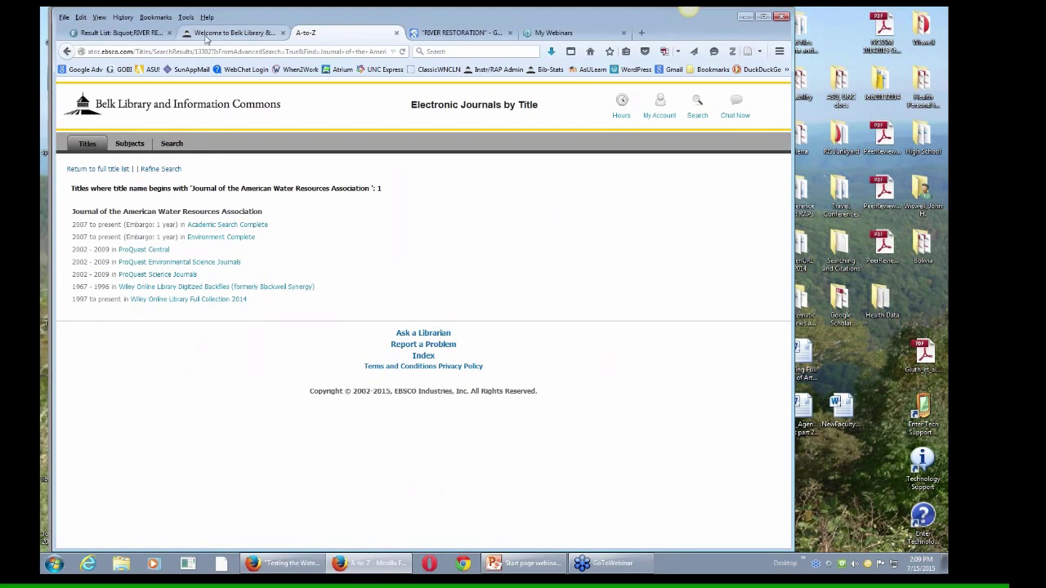
# Step: Check the citation's 2014 publication year against the journal's holdings list
pyautogui.click(233, 36)
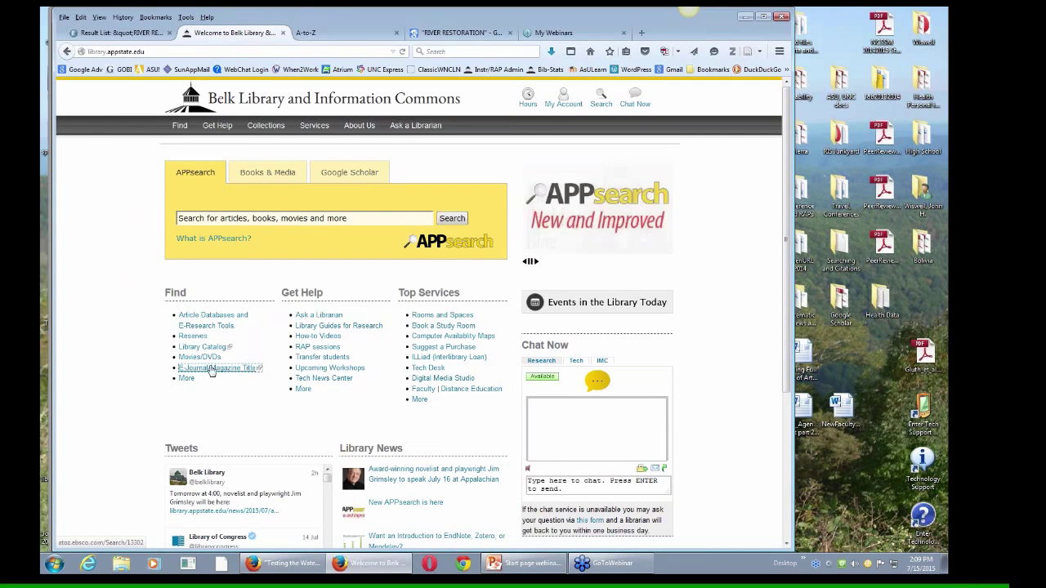
pyautogui.click(211, 368)
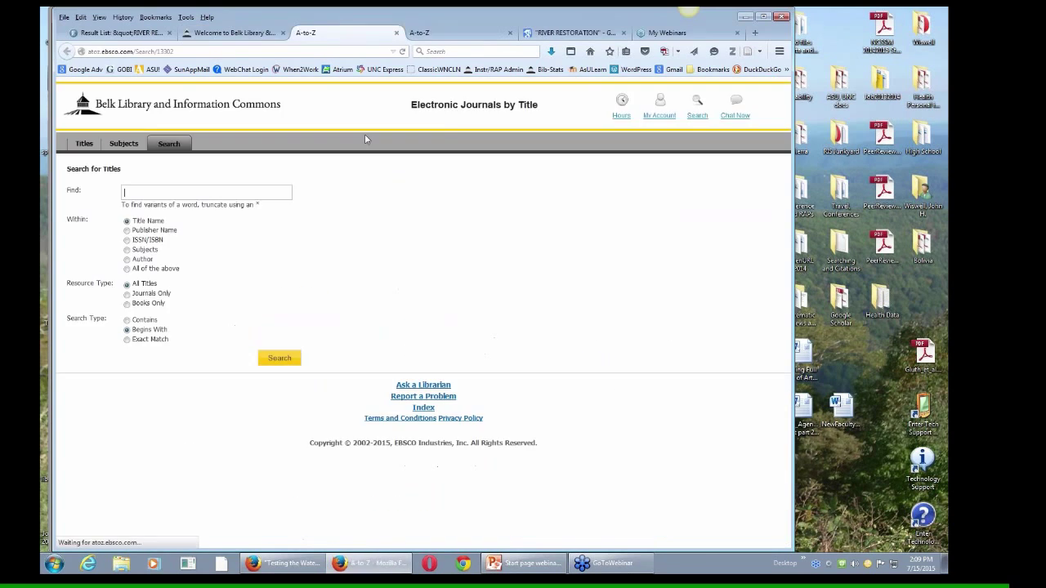
pyautogui.click(451, 35)
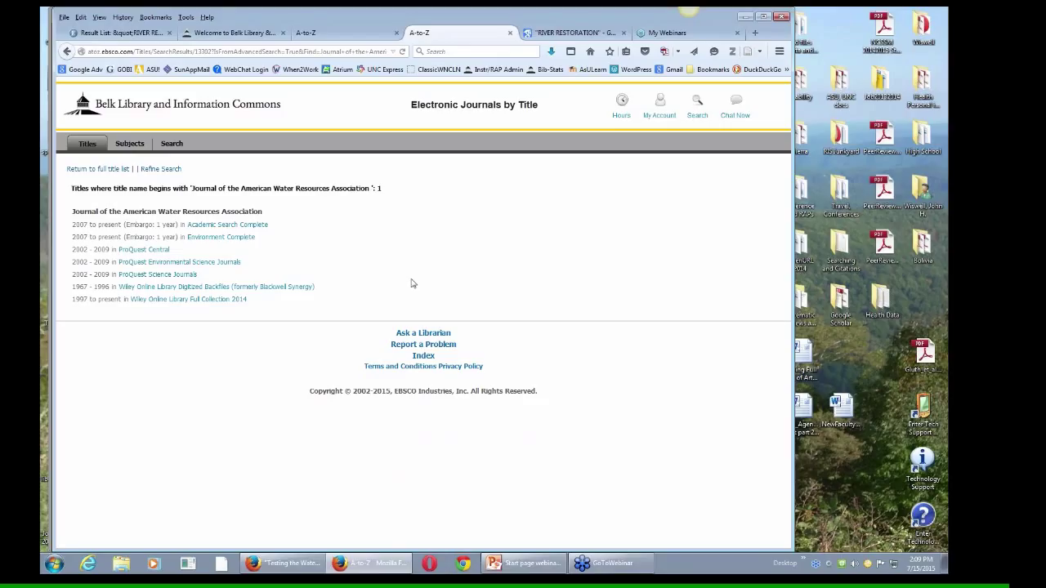
pyautogui.click(516, 562)
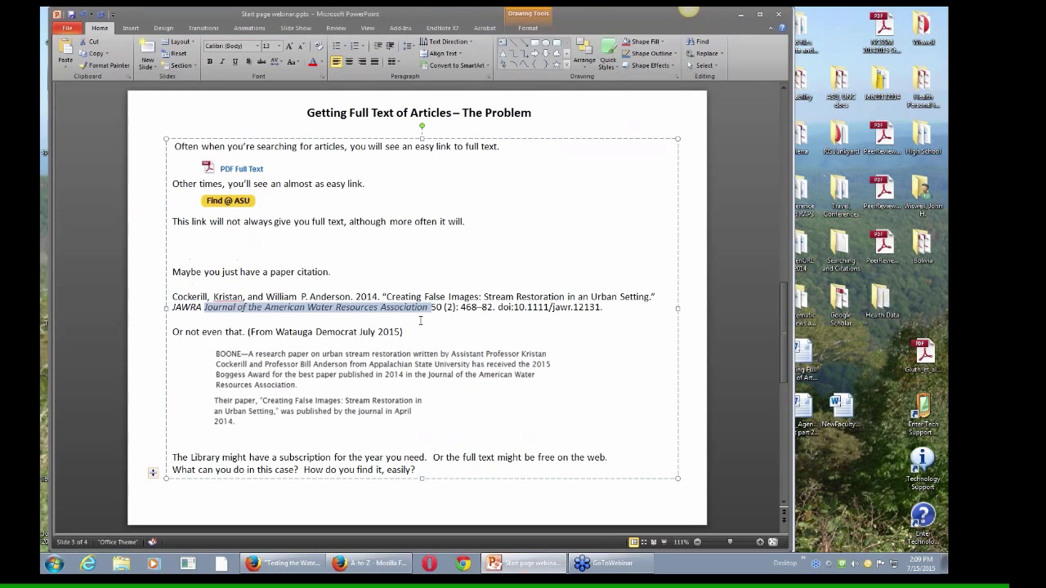
pyautogui.moveTo(378, 297); pyautogui.dragTo(355, 296)
pyautogui.click(367, 568)
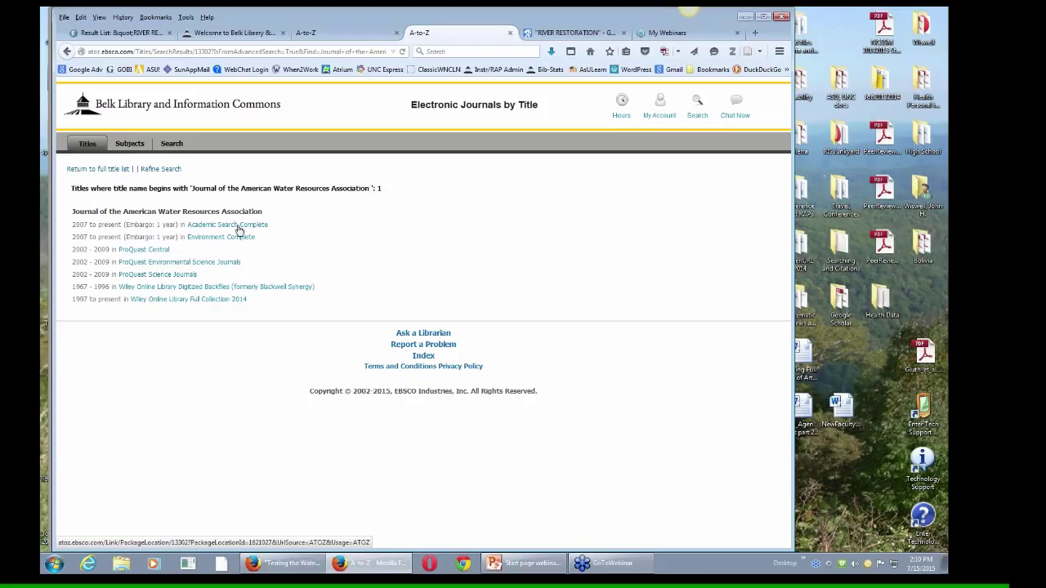
# Step: View JAWRA's Wiley Online Library Full Collection page, then close it and both e-journal tabs
pyautogui.click(163, 299)
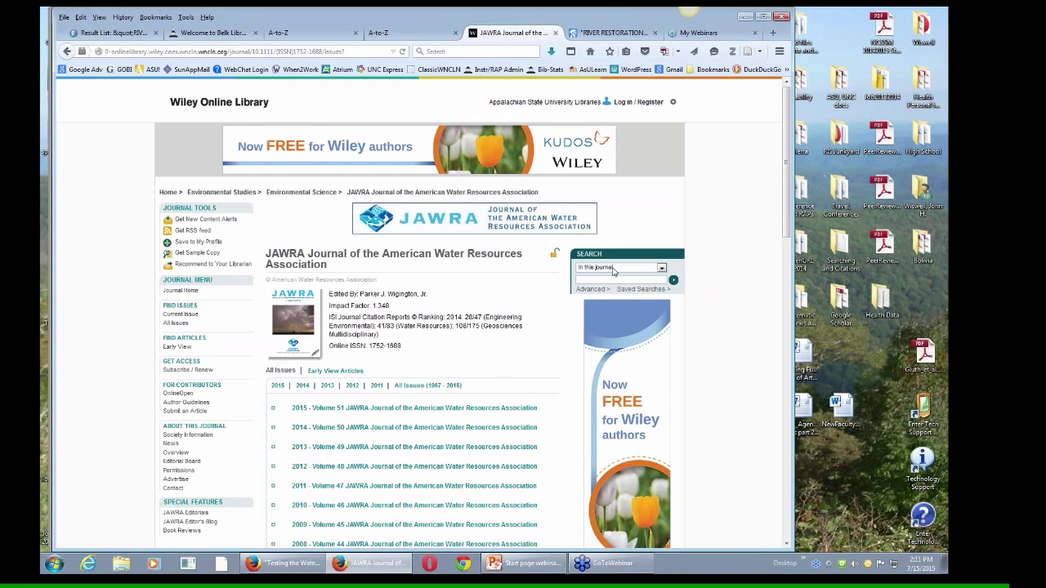
pyautogui.click(556, 33)
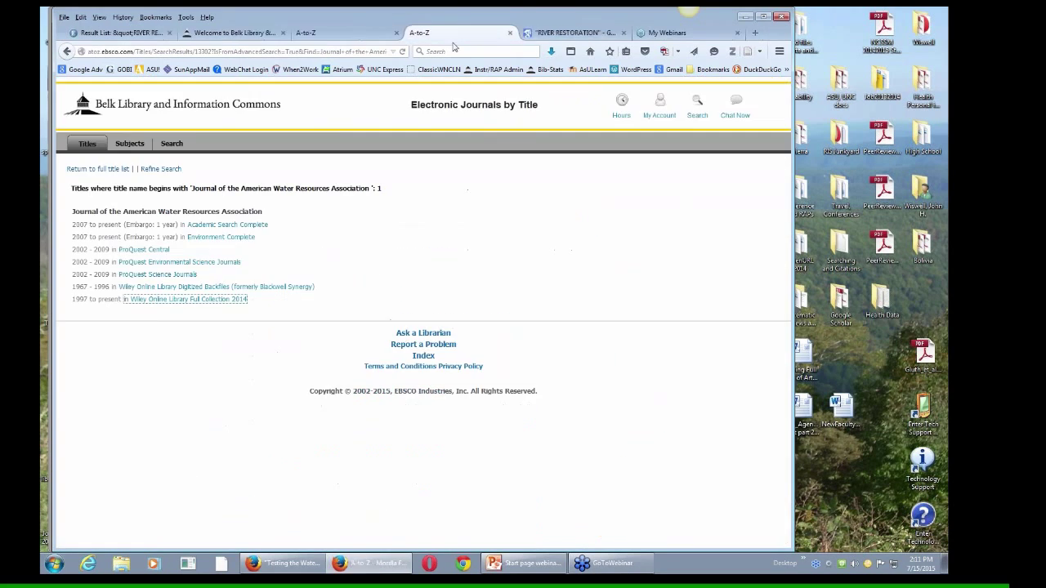
pyautogui.click(510, 33)
pyautogui.click(397, 32)
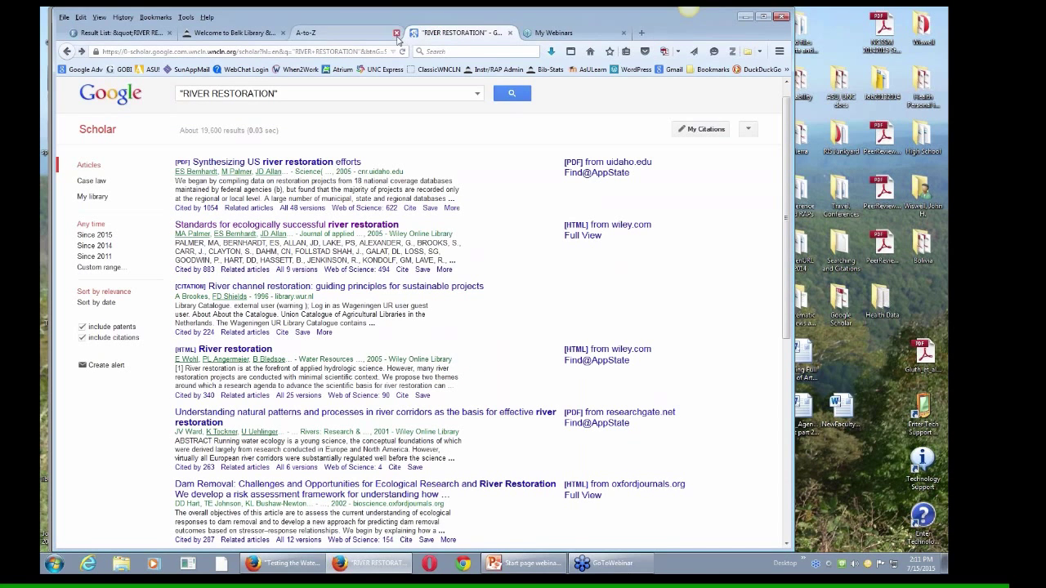
# Step: Search the library catalog by Journal title for Journal of the American Water Resources Association
pyautogui.click(233, 33)
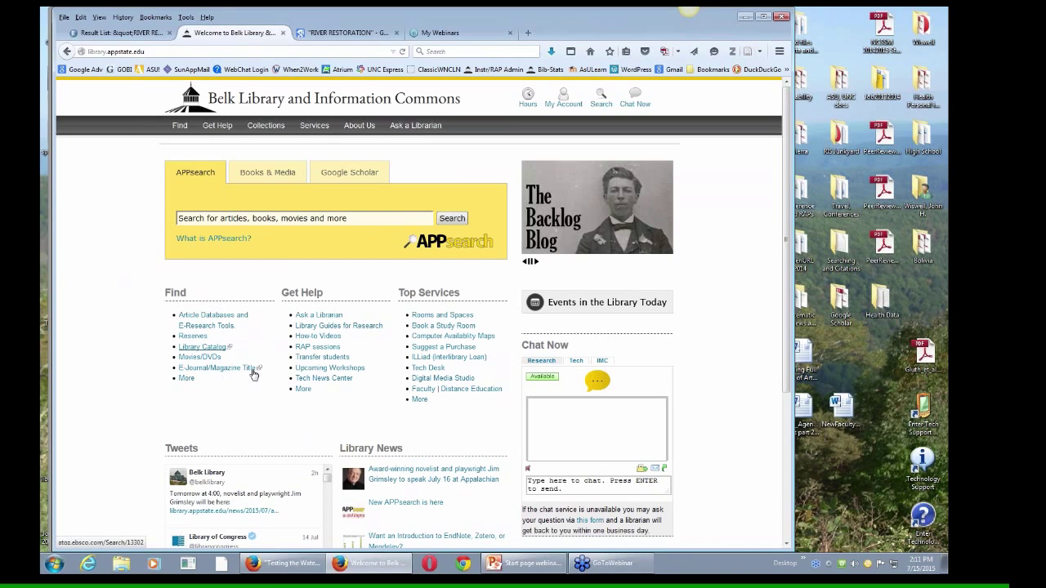
pyautogui.moveTo(182, 128)
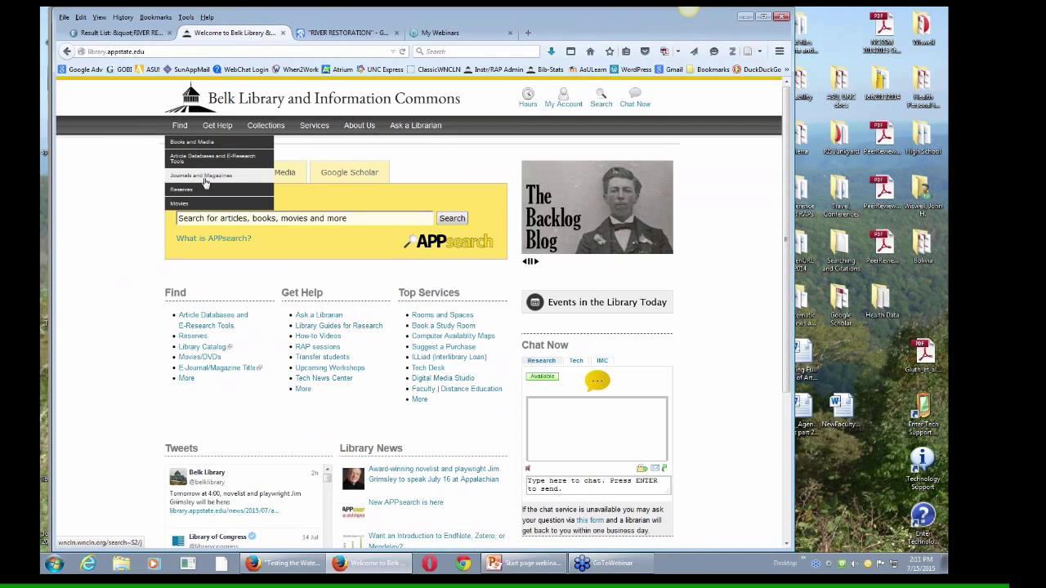
pyautogui.click(274, 174)
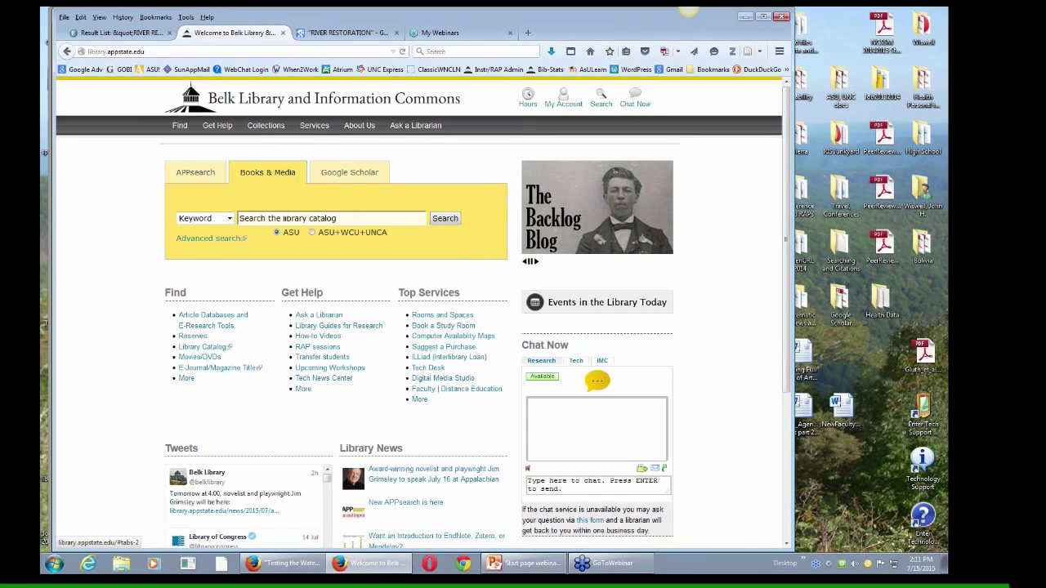
pyautogui.click(230, 218)
pyautogui.click(225, 270)
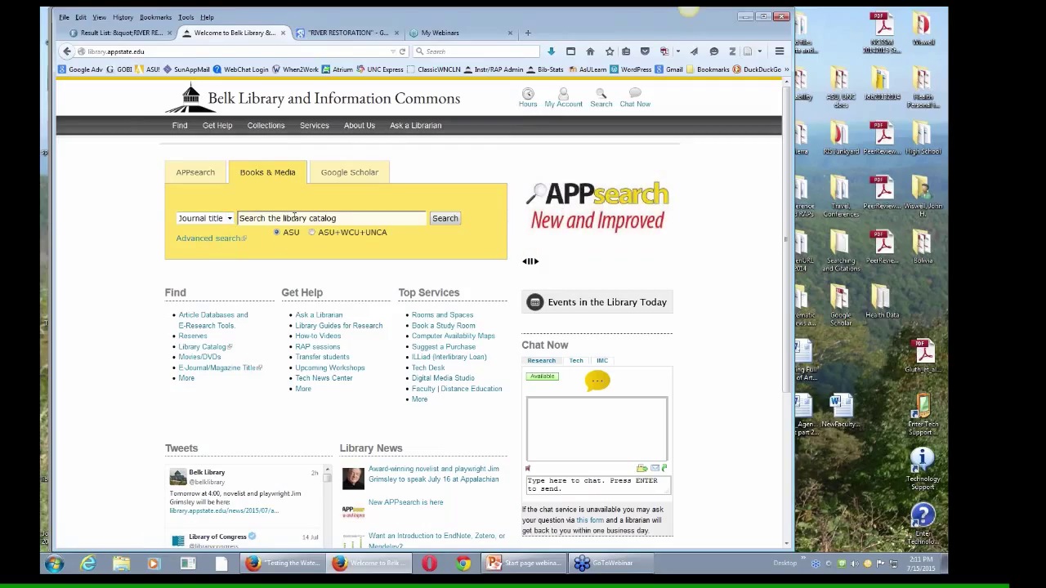
pyautogui.hotkey('ctrl', 'v')
pyautogui.press('Return')
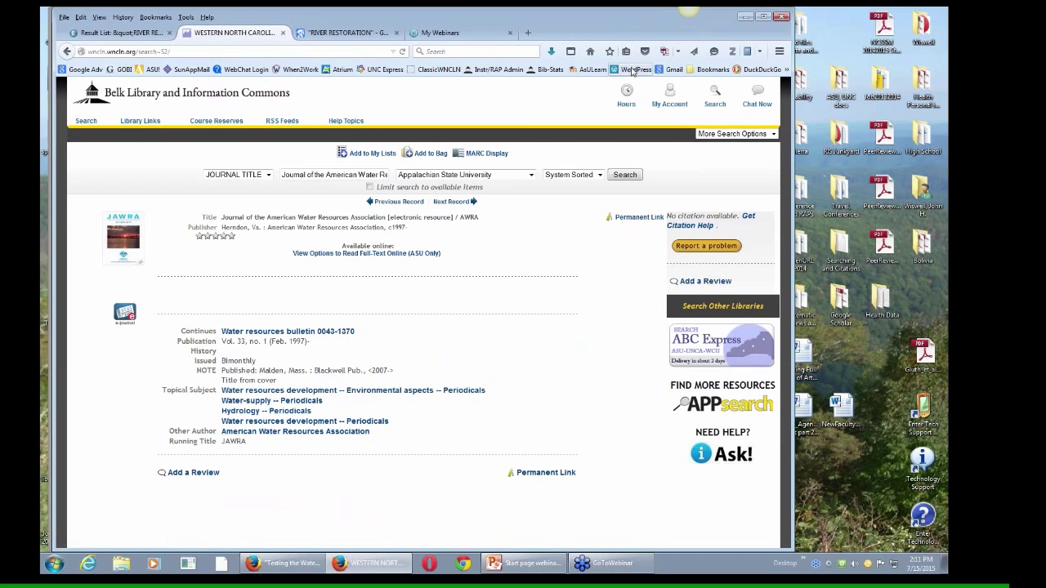
# Step: Return to the library homepage and set it to the Books & Media Keyword catalog search
pyautogui.click(594, 51)
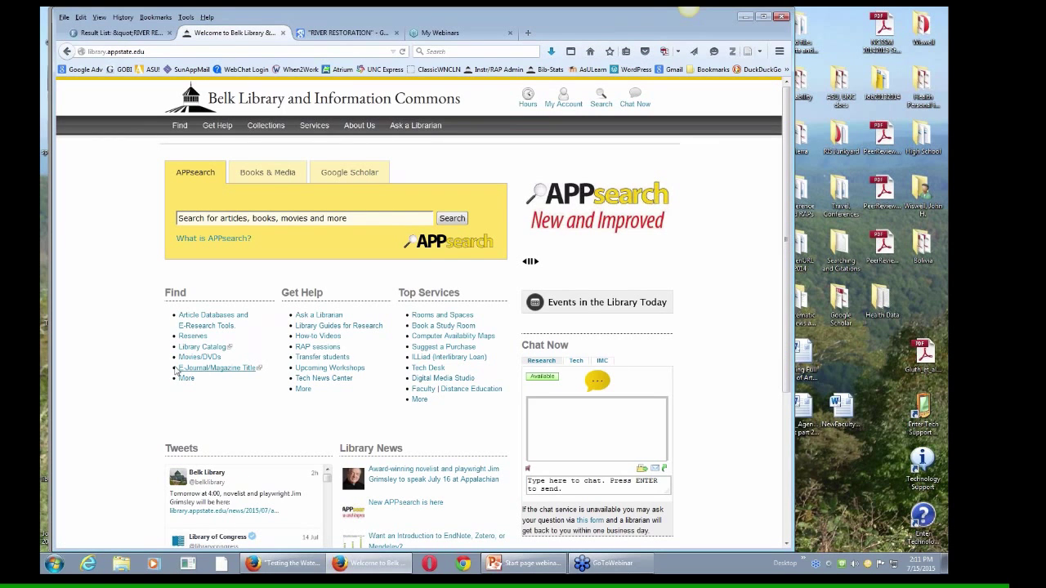
pyautogui.moveTo(180, 125)
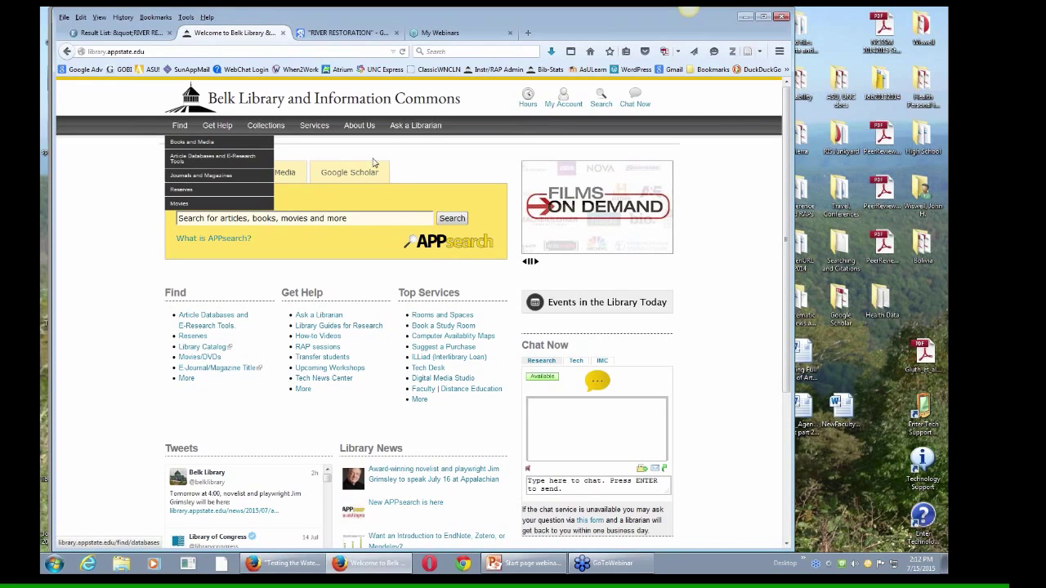
pyautogui.click(270, 174)
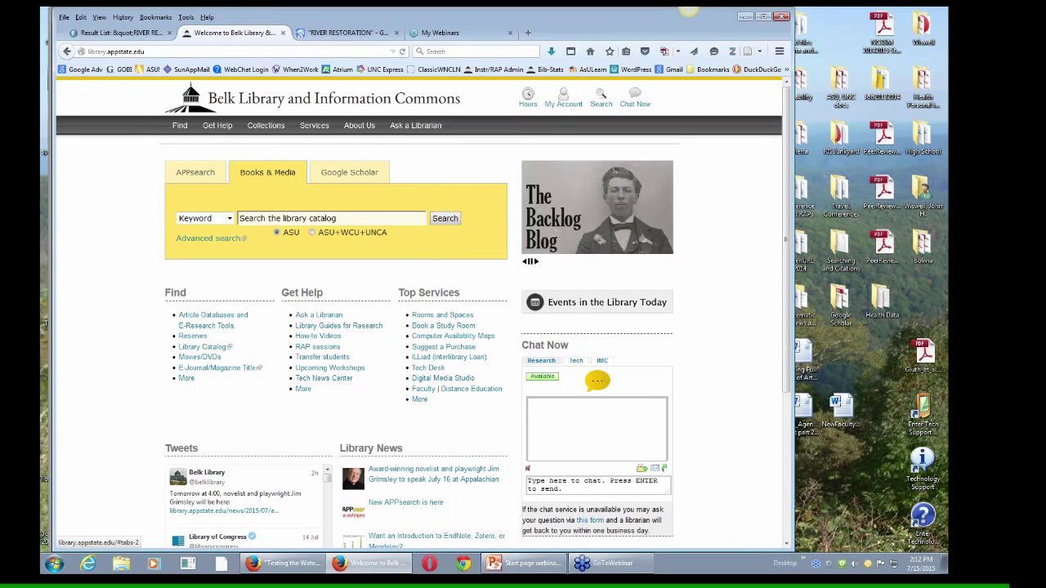
pyautogui.click(231, 219)
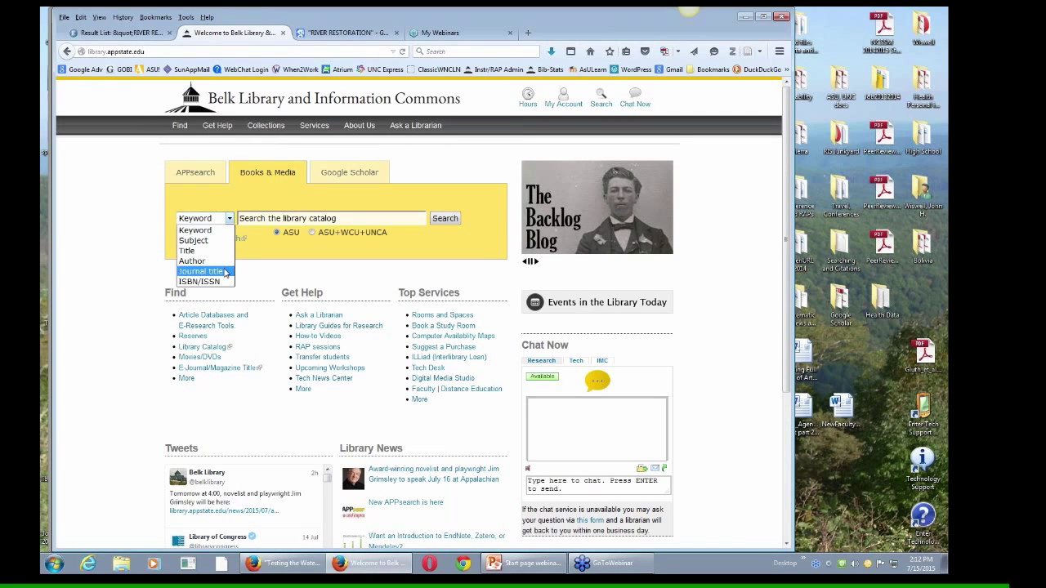
pyautogui.click(418, 161)
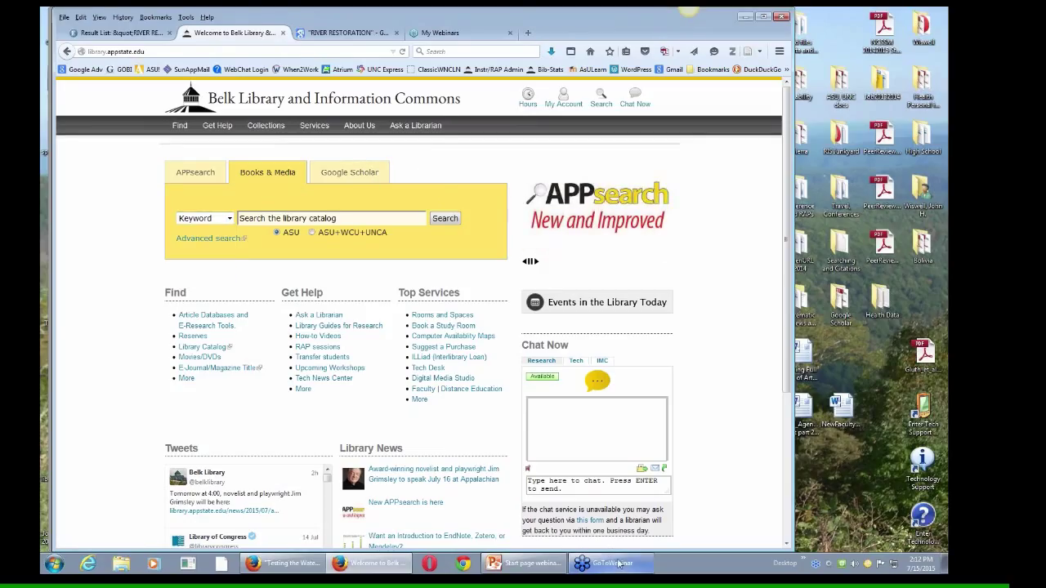
pyautogui.moveTo(621, 567)
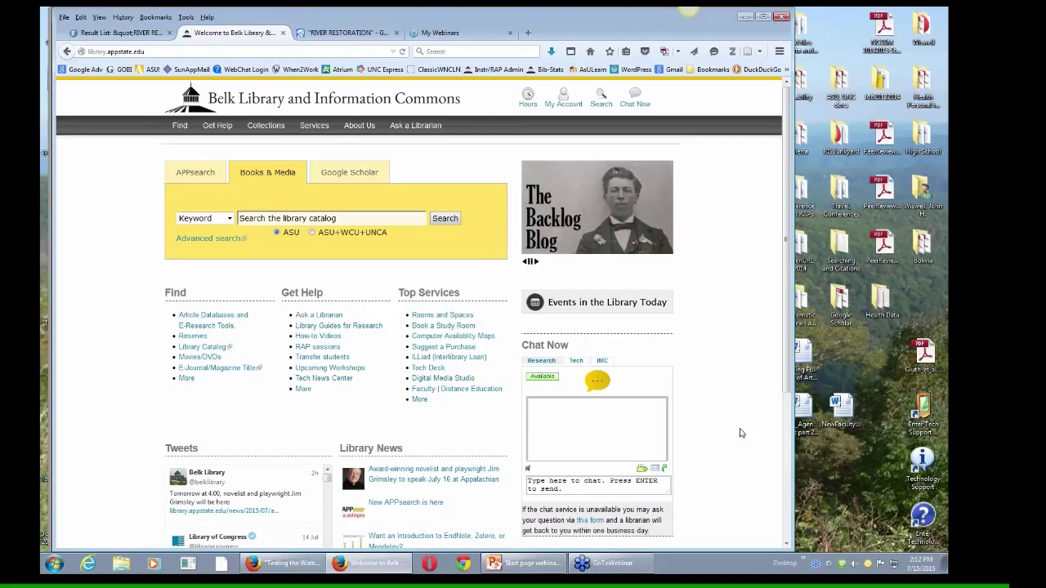
# Step: Open the free uidaho.edu PDF for 'Synthesizing U.S. River Restoration Efforts' from the Scholar results
pyautogui.click(344, 35)
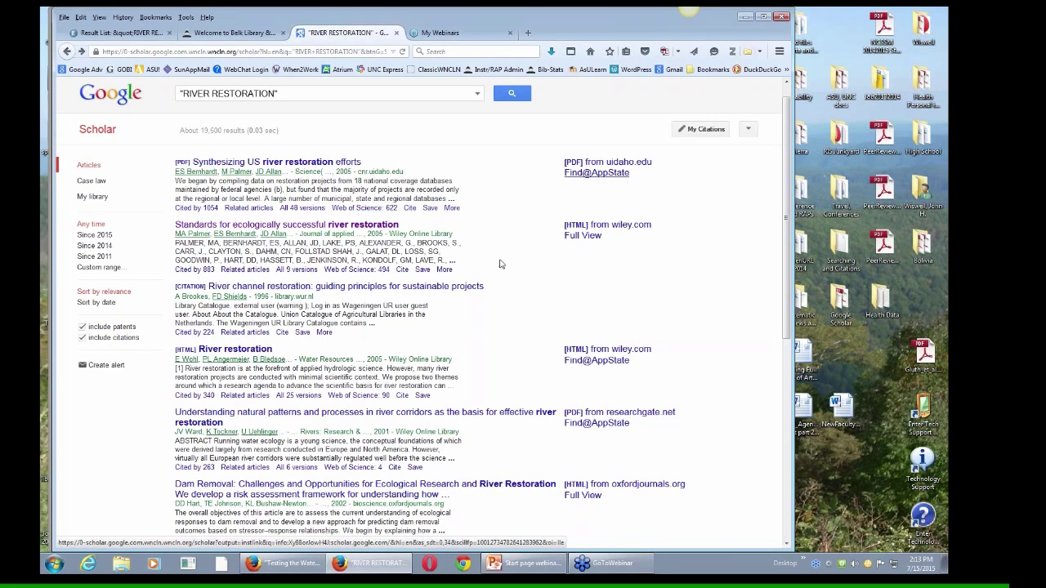
pyautogui.click(444, 270)
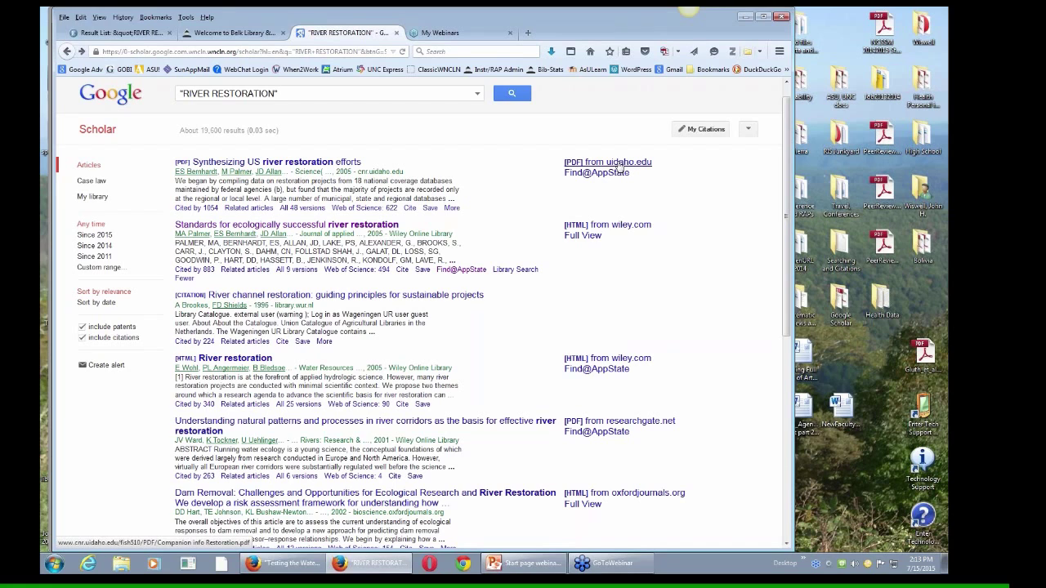
pyautogui.click(618, 165)
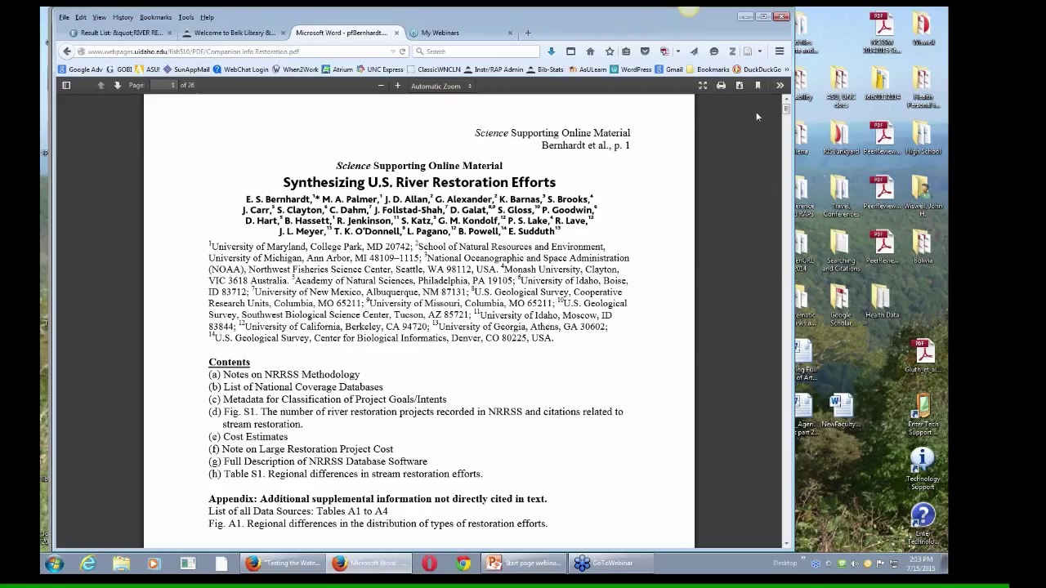
# Step: Go back from the PDF to the RIVER RESTORATION Google Scholar results
pyautogui.click(69, 50)
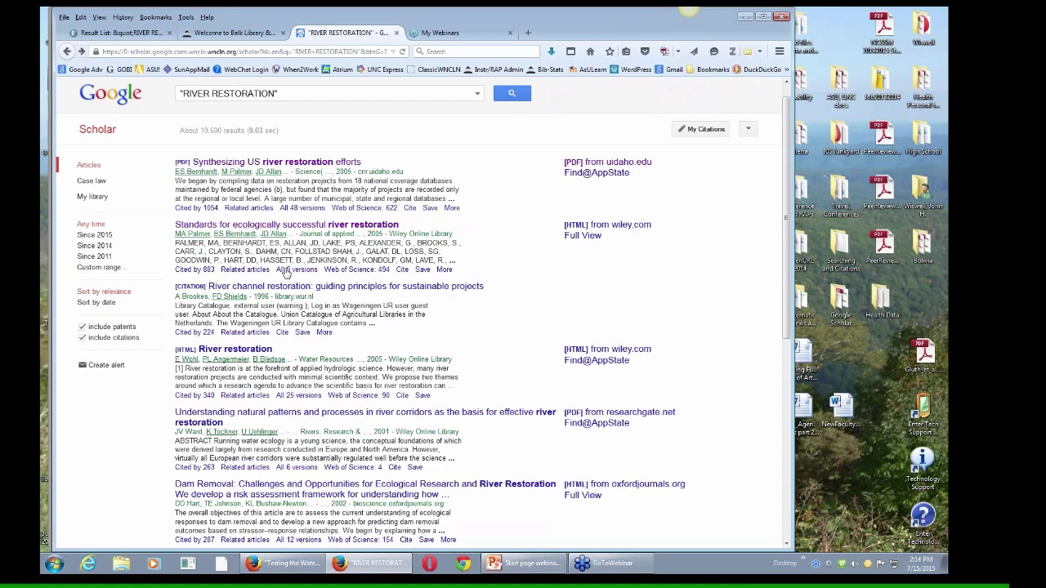
# Step: Review all 9 versions of 'Standards for ecologically successful river restoration', then bring up the Belk Library tab
pyautogui.click(295, 272)
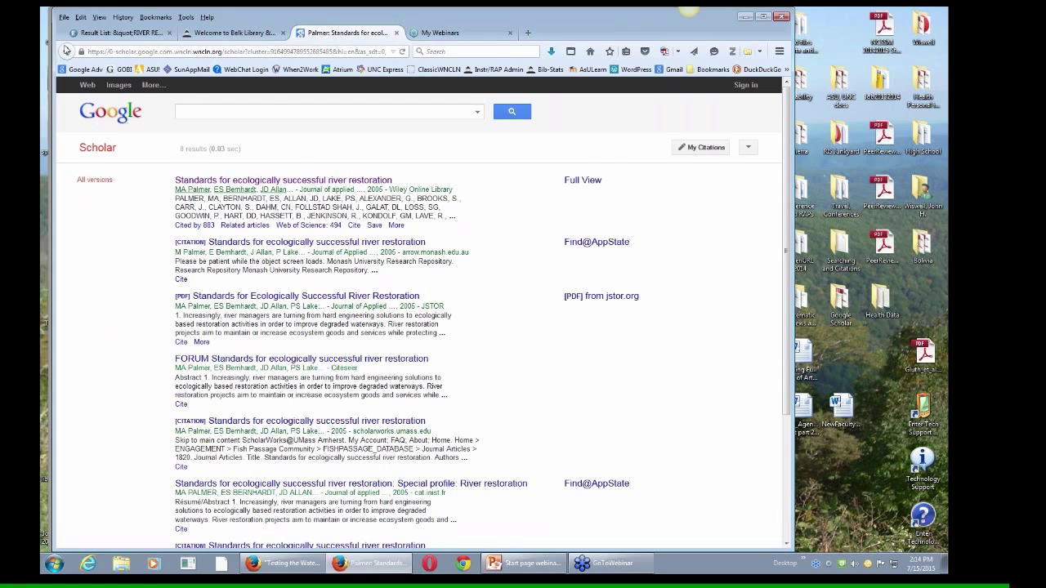
pyautogui.click(64, 52)
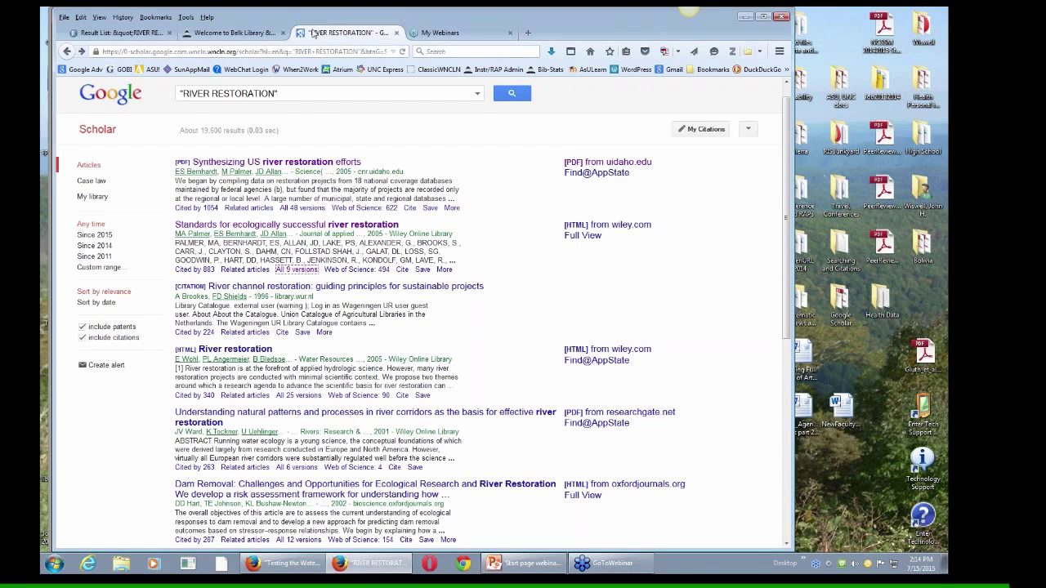
pyautogui.click(245, 33)
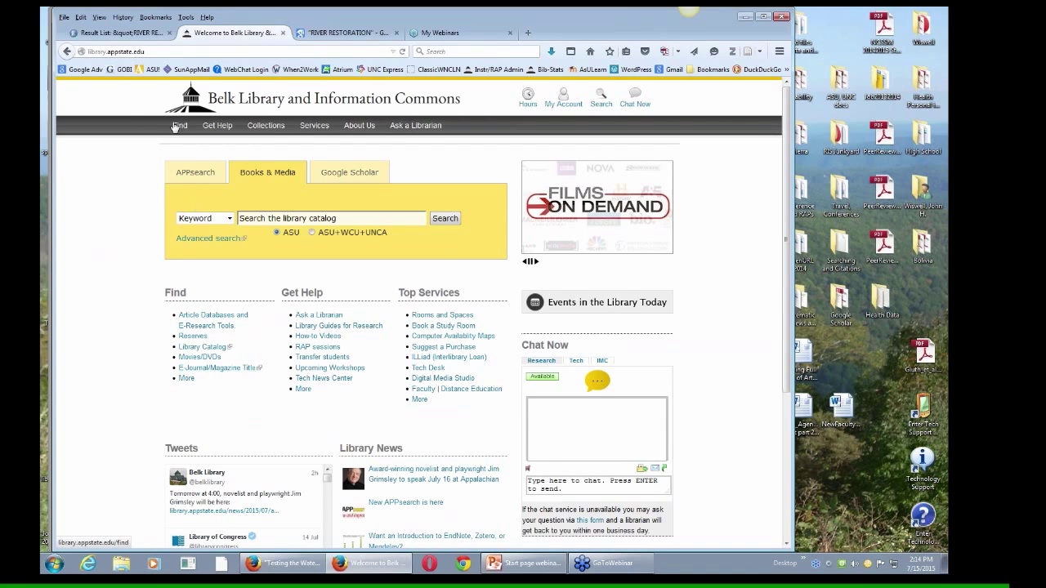
pyautogui.moveTo(174, 127)
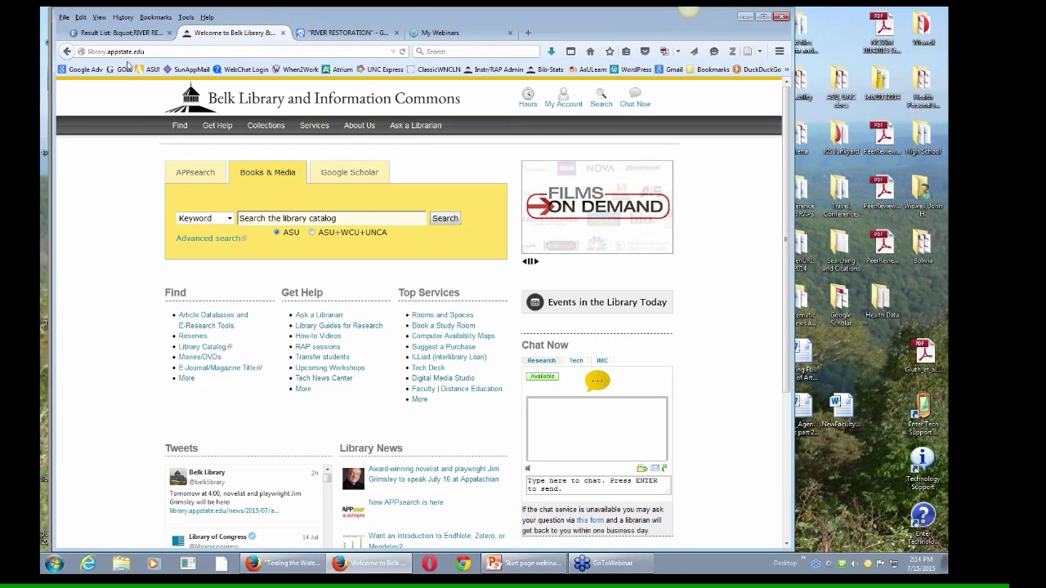
# Step: Request the San Joaquin groundwater flow model report through ILLiad from its full-text results page
pyautogui.click(119, 33)
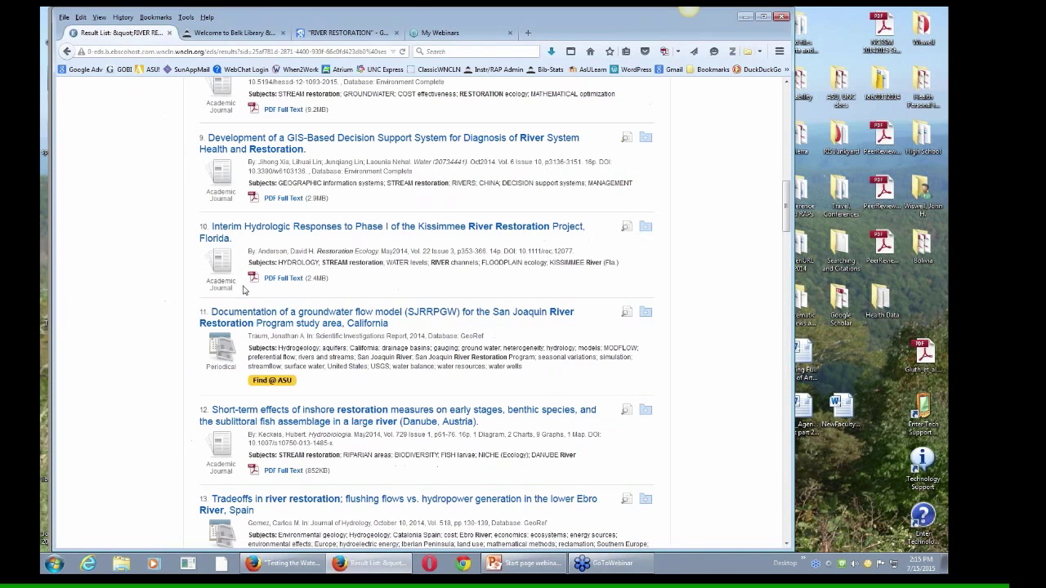
pyautogui.click(265, 381)
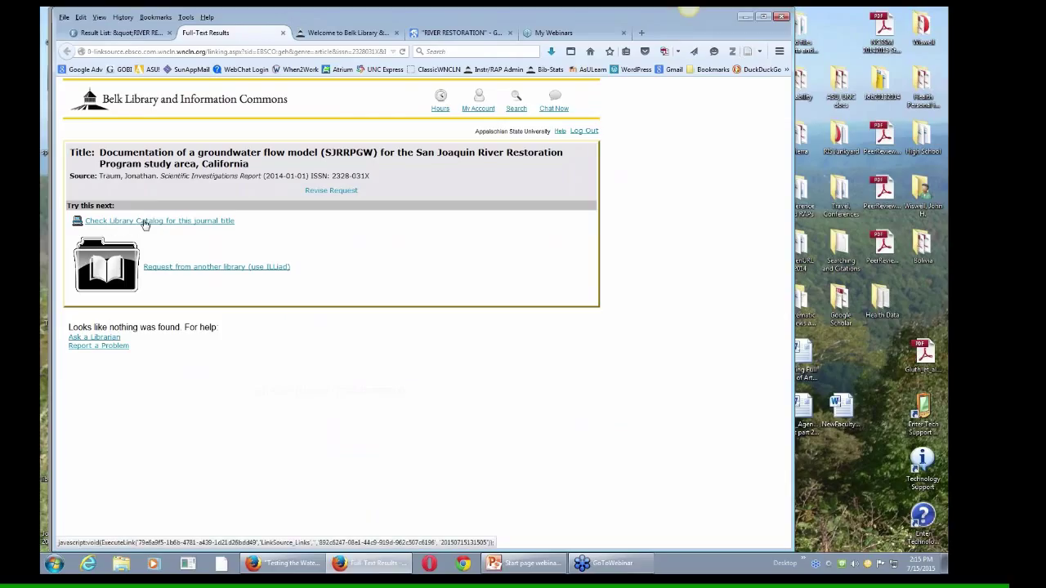
pyautogui.click(198, 268)
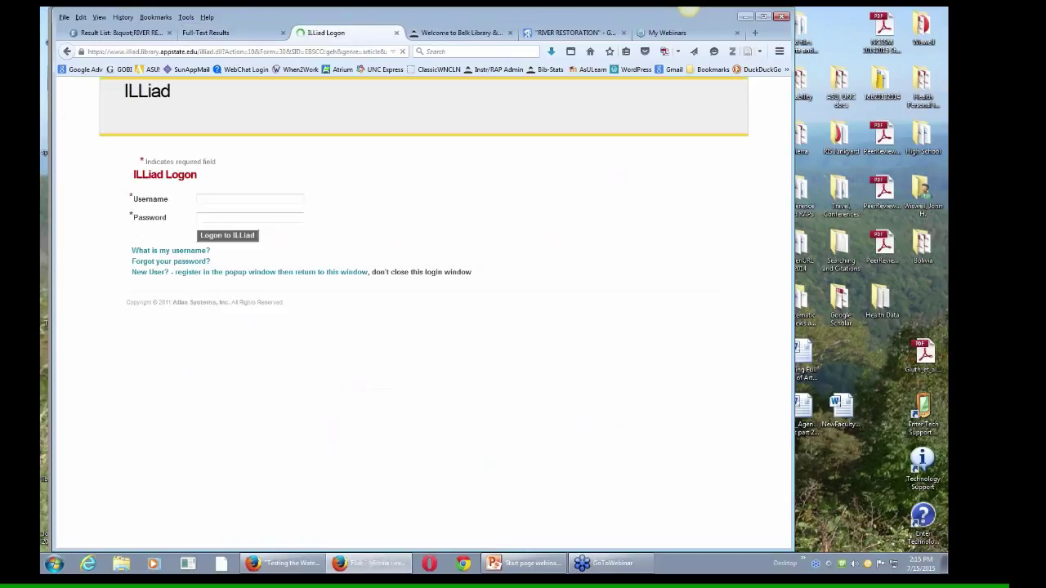
# Step: Log on to ILLiad with the username and password and review the prefilled Article Request form
pyautogui.click(239, 198)
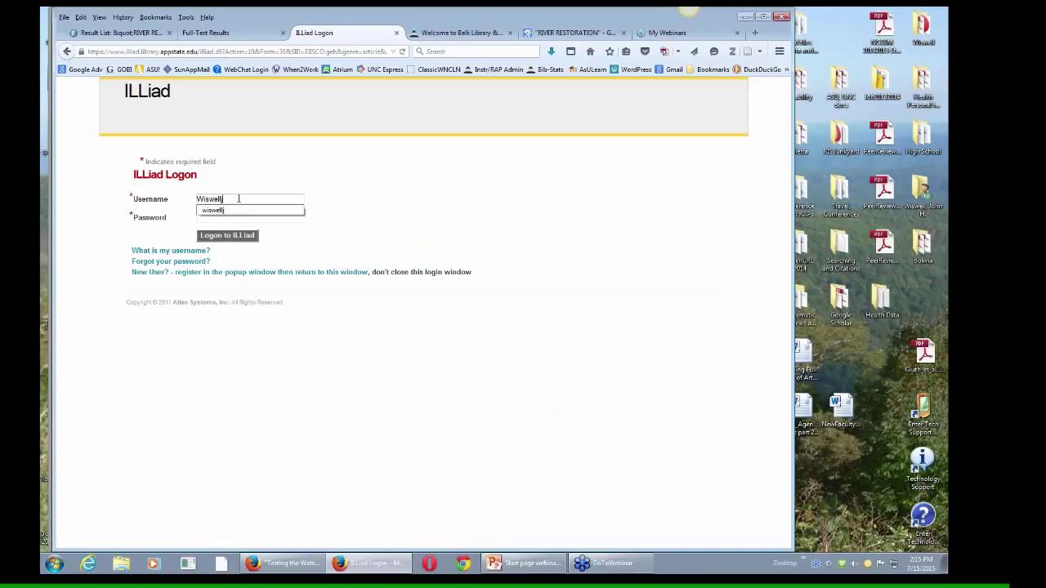
pyautogui.click(249, 217)
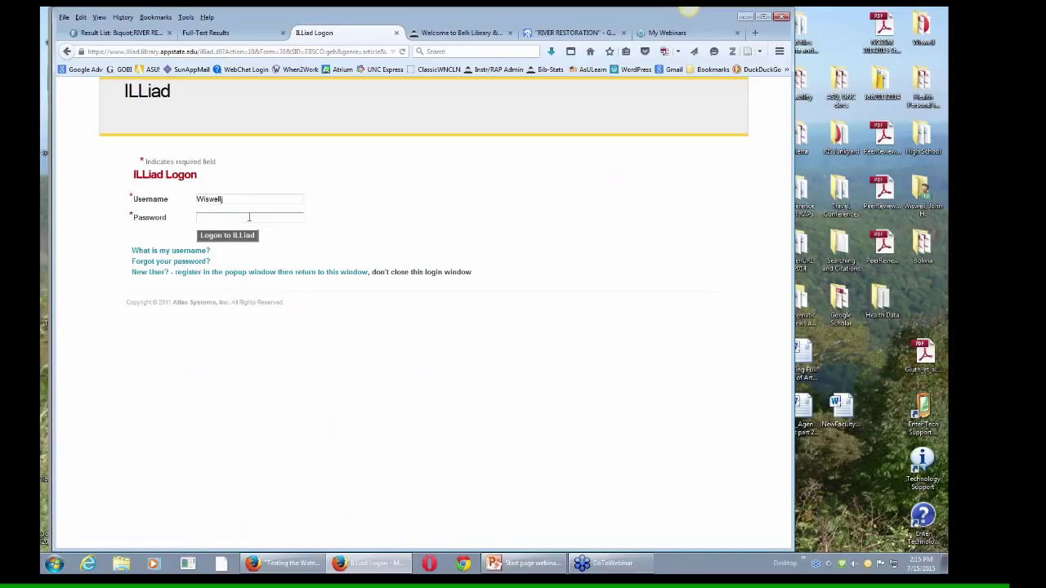
pyautogui.press('Return')
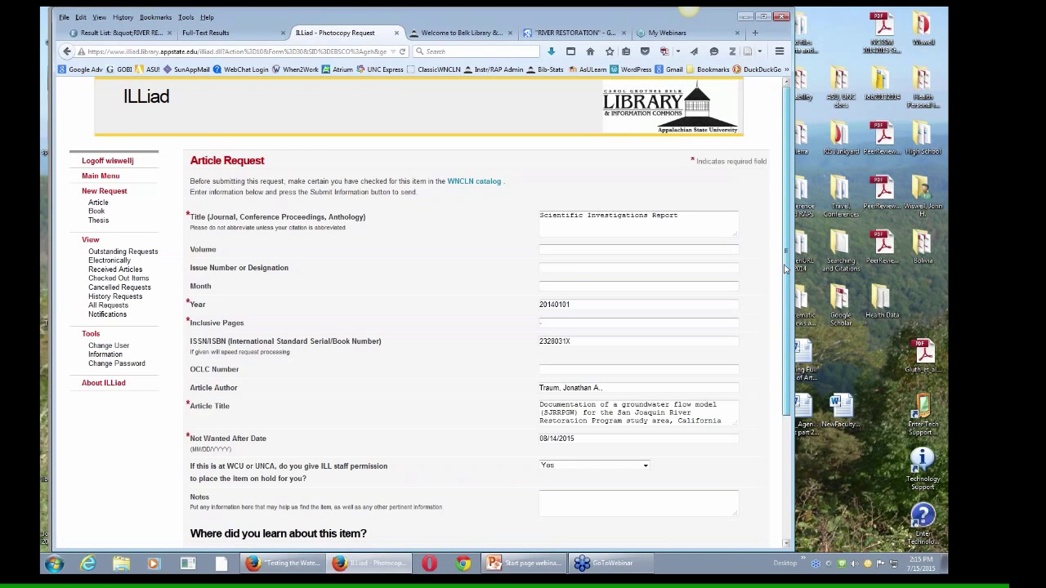
pyautogui.moveTo(785, 275); pyautogui.dragTo(790, 361)
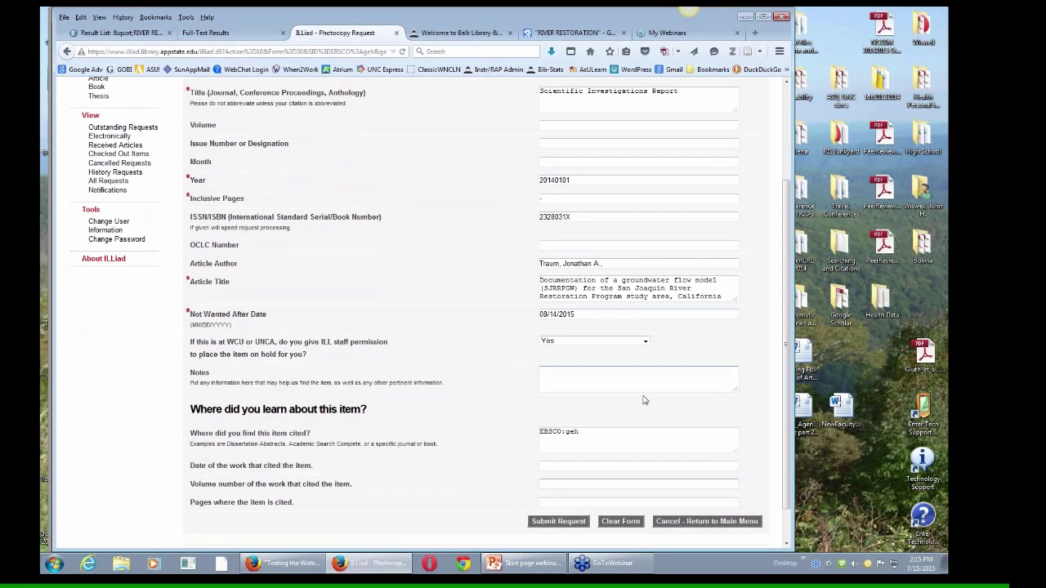
pyautogui.moveTo(786, 392); pyautogui.dragTo(786, 311)
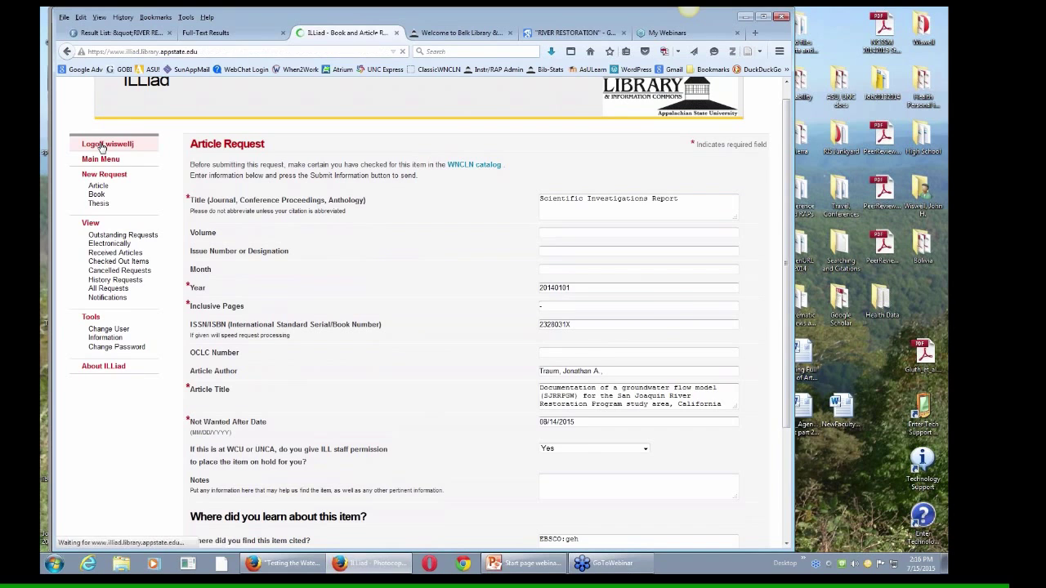
# Step: Log off ILLiad, open the First Time User registration form, and return to the library homepage
pyautogui.click(102, 146)
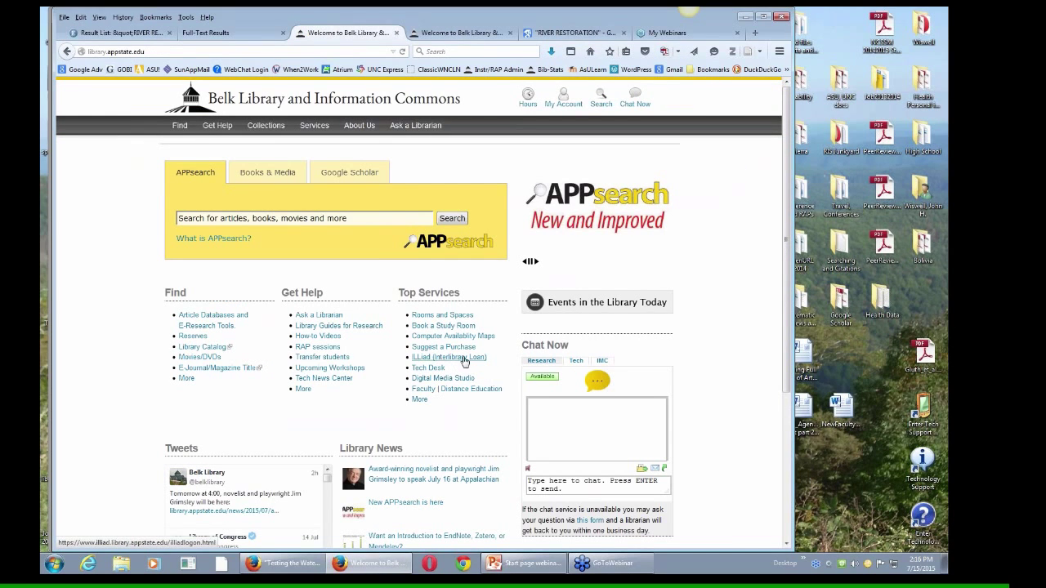
pyautogui.click(416, 361)
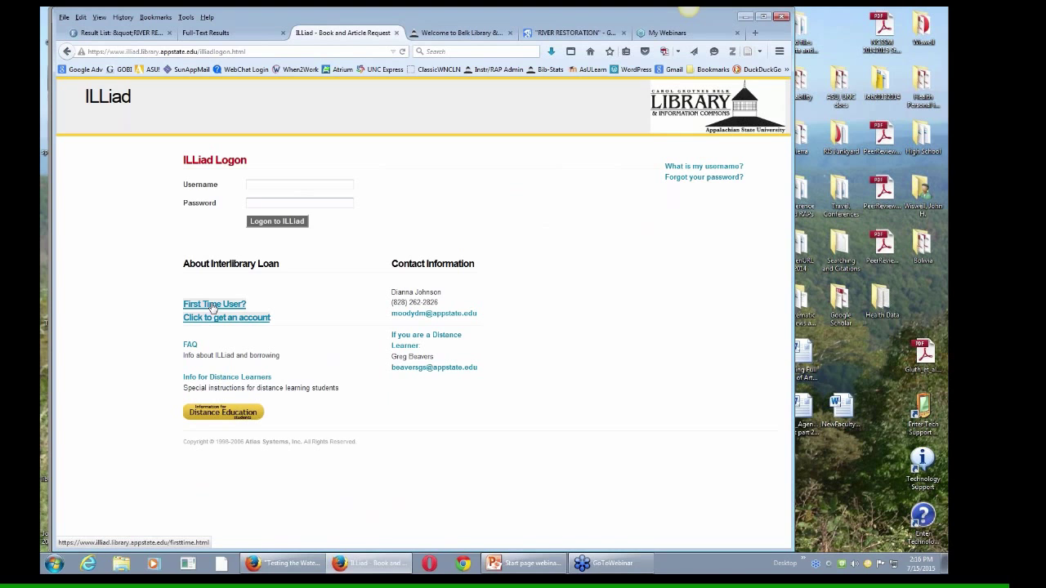
pyautogui.click(217, 308)
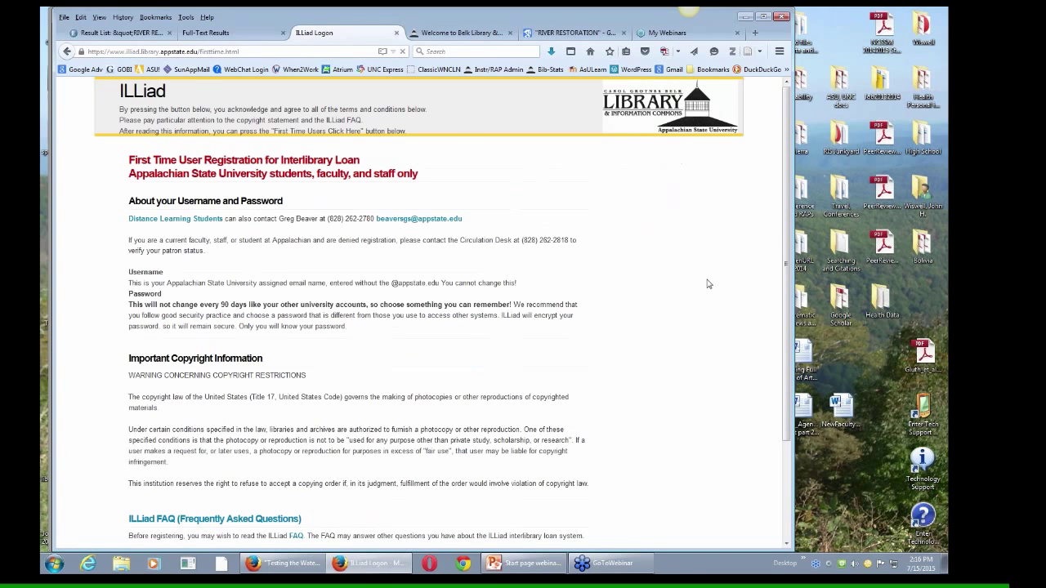
pyautogui.scroll(-3, 793, 321)
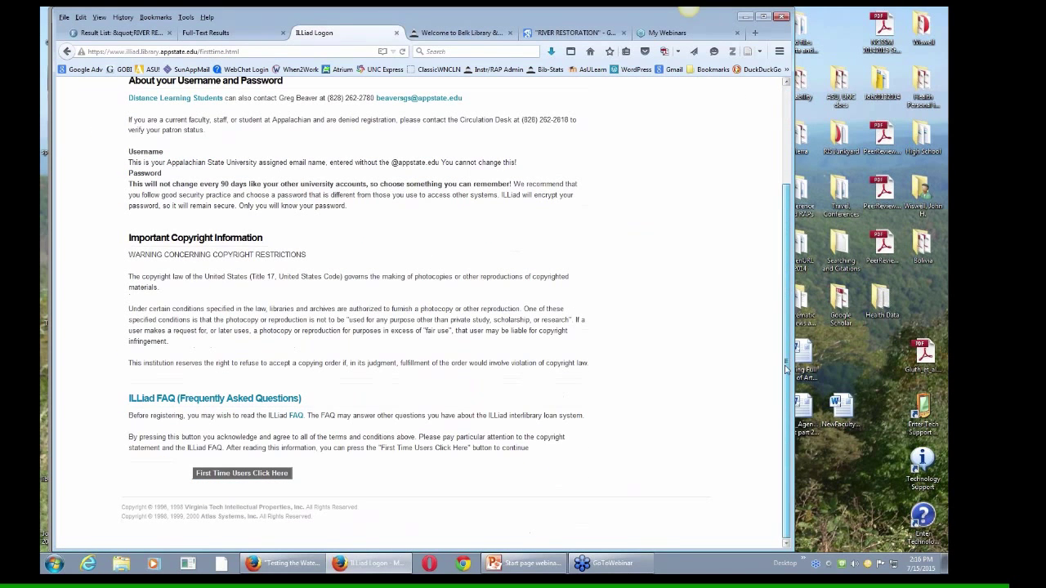
pyautogui.click(238, 478)
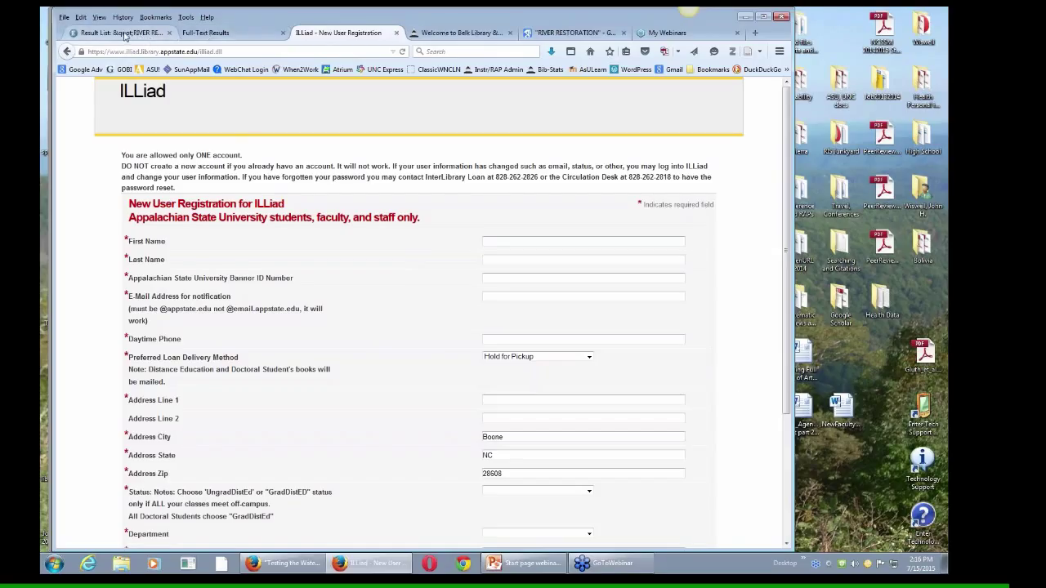
pyautogui.click(441, 39)
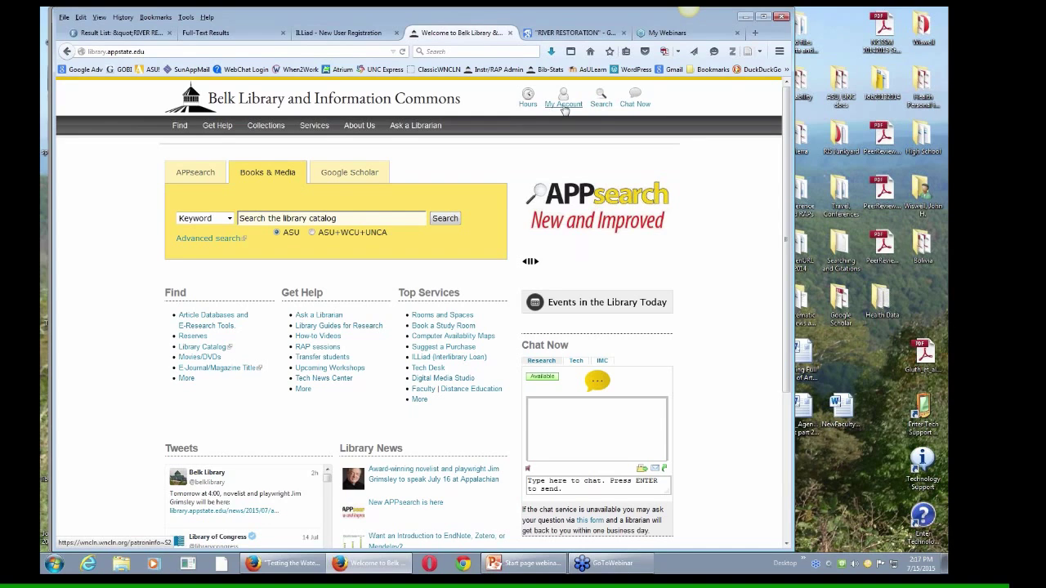
# Step: Open the My Account login page, autofill the saved username, then erase it, leaving both login fields empty
pyautogui.click(563, 107)
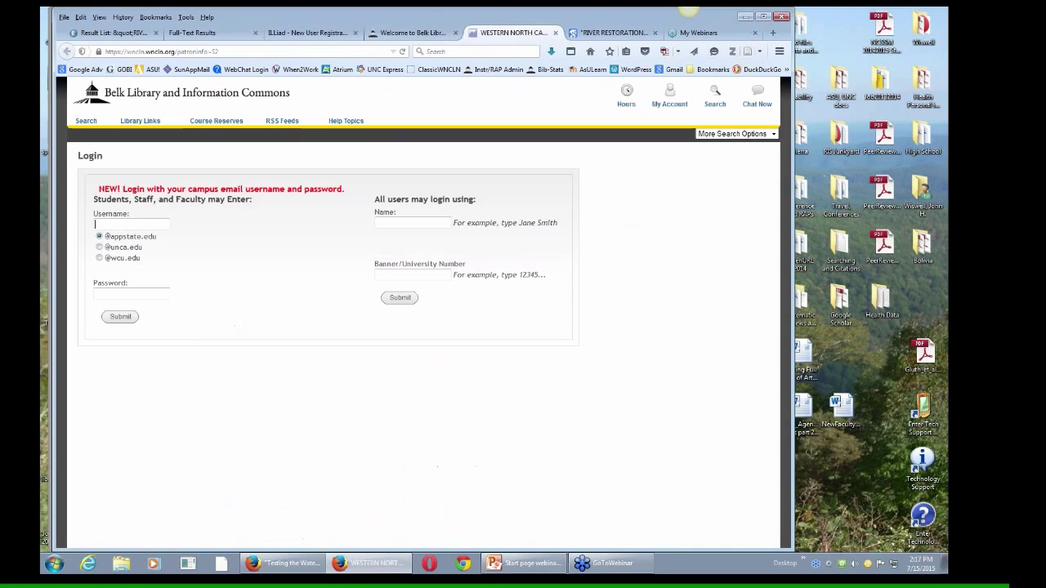
pyautogui.click(149, 224)
pyautogui.click(126, 235)
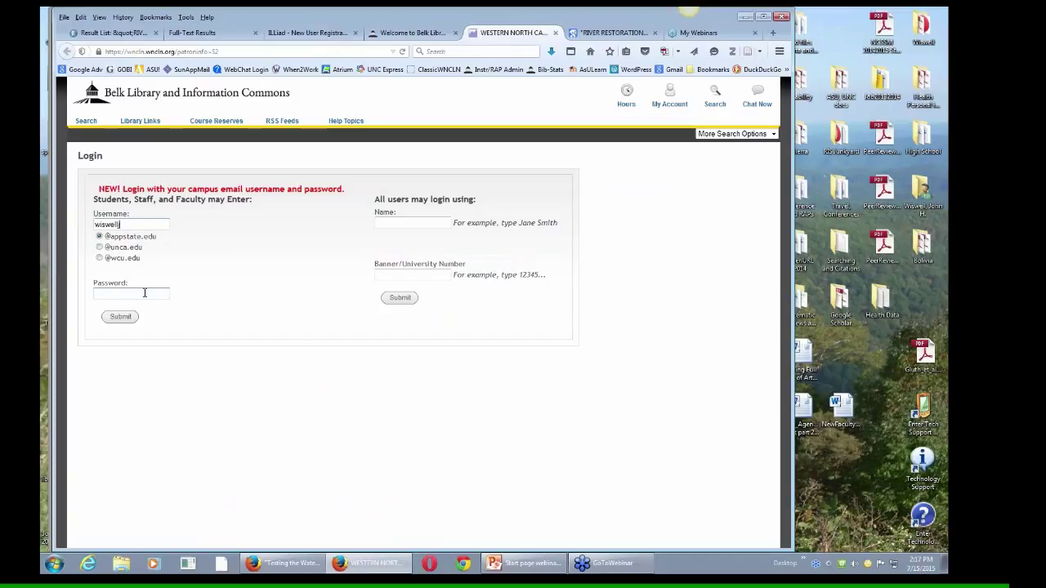
pyautogui.doubleClick(159, 225)
pyautogui.press('BackSpace')
pyautogui.click(423, 221)
pyautogui.press('Tab')
# Step: Close the 'WESTERN NORTH CA...' login tab
pyautogui.click(556, 32)
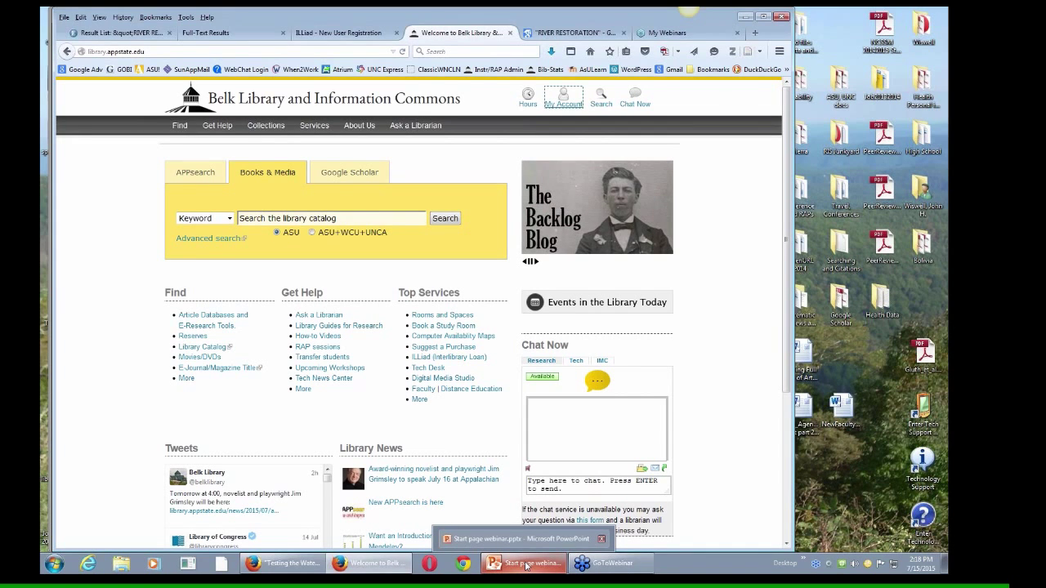
# Step: In PowerPoint, scroll to the Examples slide and select the second citation's article title
pyautogui.click(526, 565)
pyautogui.moveTo(784, 270); pyautogui.dragTo(789, 243)
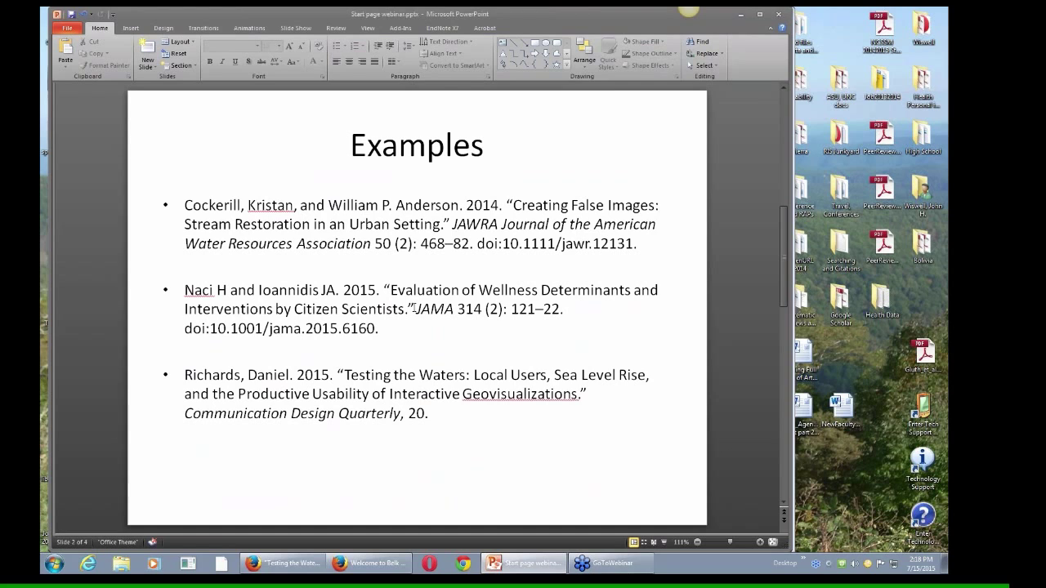
pyautogui.click(413, 308)
pyautogui.moveTo(416, 309); pyautogui.dragTo(386, 291)
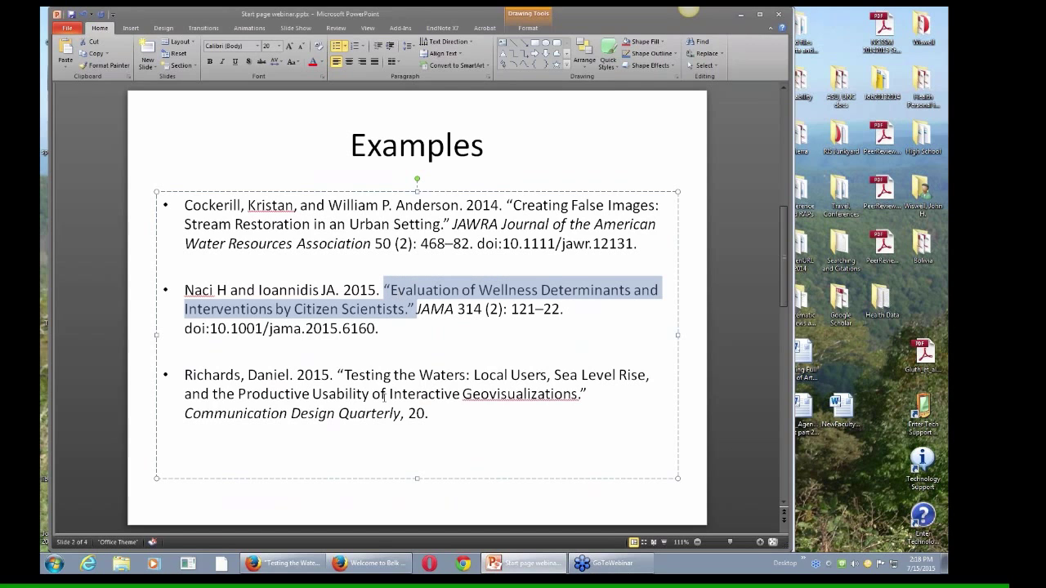
# Step: Search Google Scholar from the library home page for the pasted title 'Evaluation of Wellness Determinants and Interventions by Citizen Scientists'
pyautogui.click(368, 563)
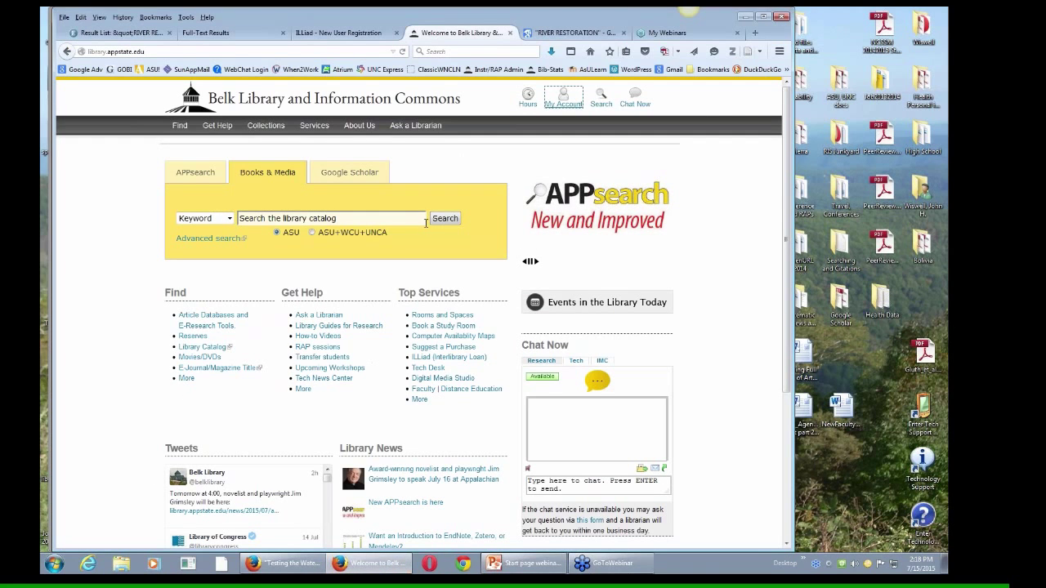
pyautogui.click(195, 173)
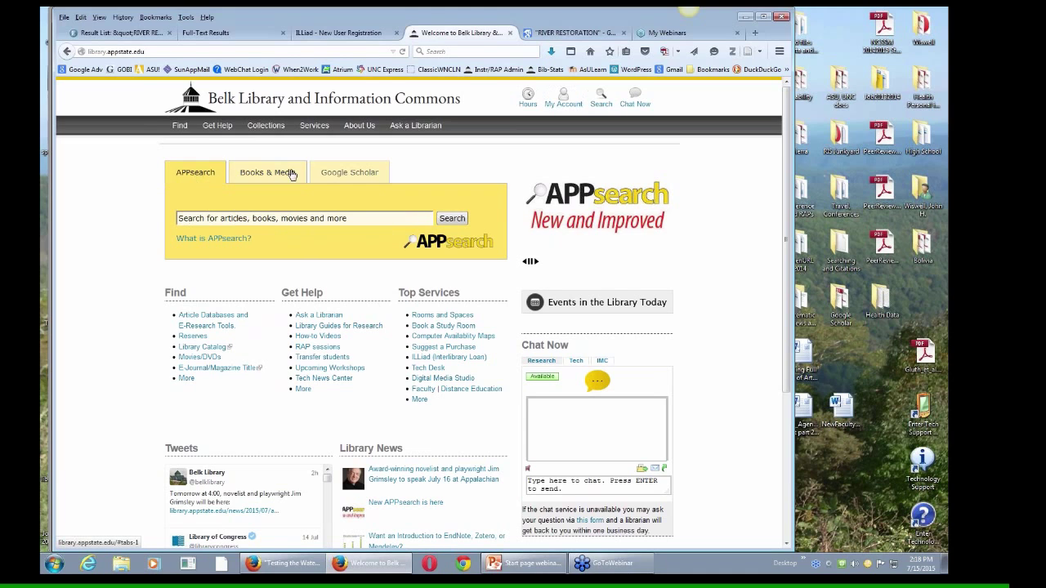
pyautogui.click(347, 173)
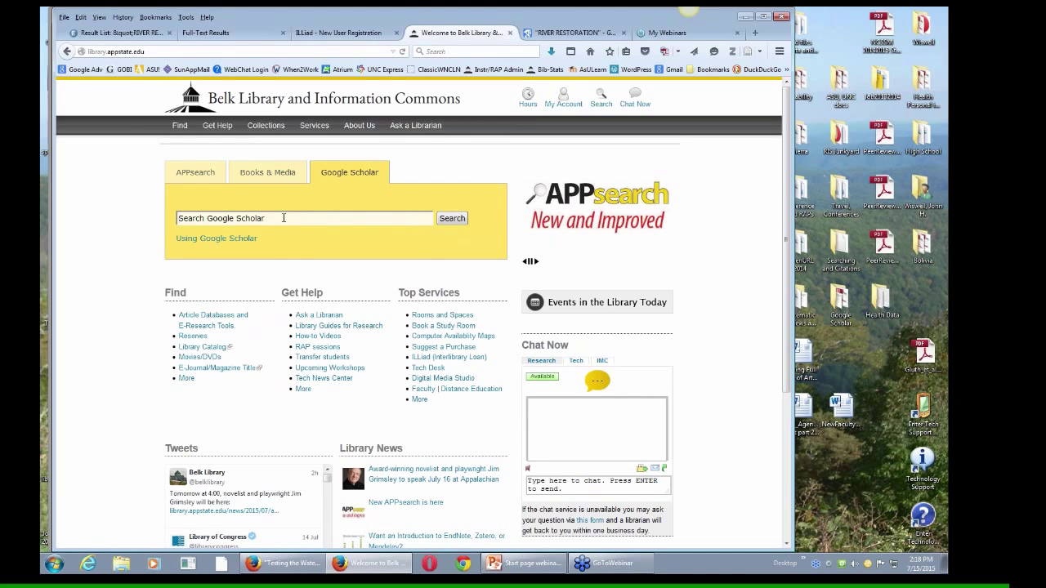
pyautogui.write('"Evaluation of Wellness Determinants and Interventions by Citizen Scientists"')
pyautogui.press('Return')
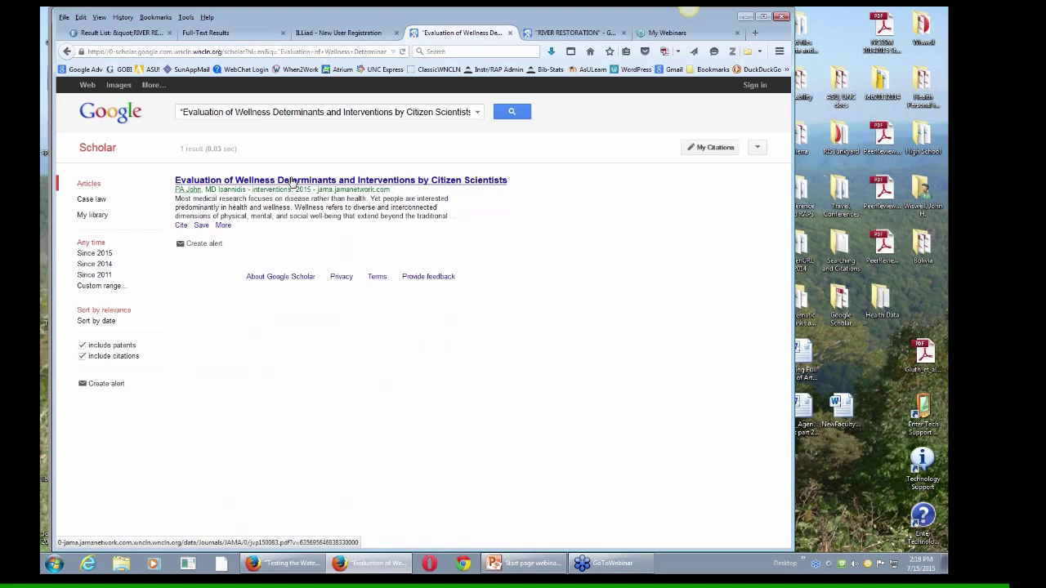
# Step: After the direct result link fails, open the article's full text via More > Find@AppState and scroll through it
pyautogui.click(291, 182)
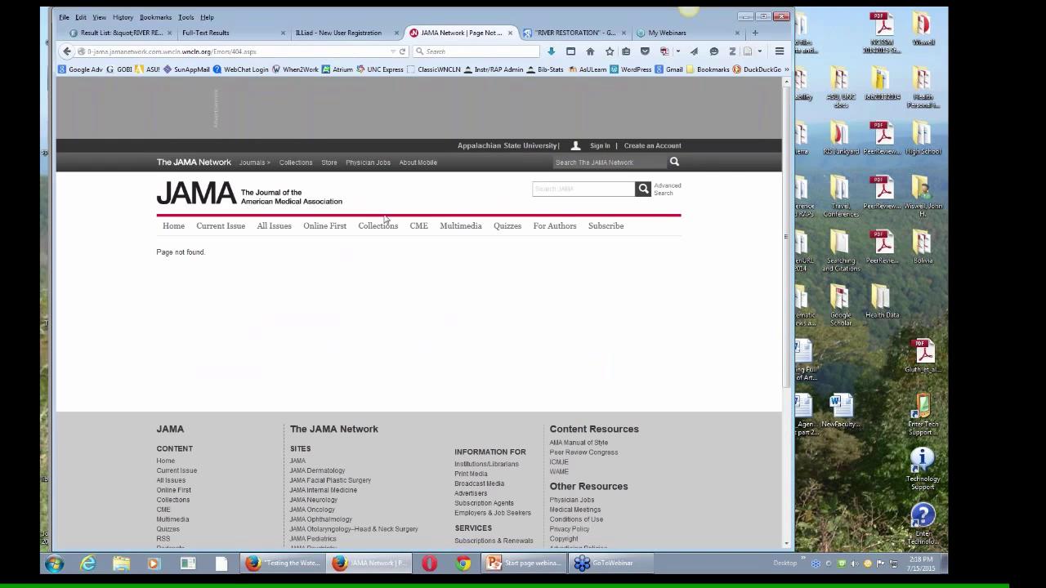
pyautogui.click(67, 51)
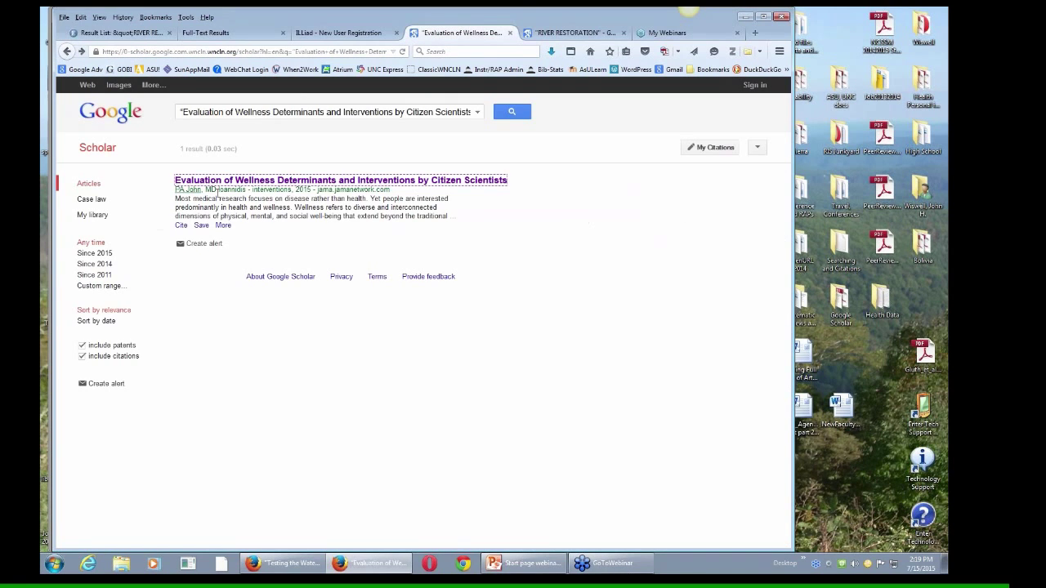
pyautogui.rightClick(223, 229)
pyautogui.press('Escape')
pyautogui.click(223, 230)
pyautogui.click(236, 226)
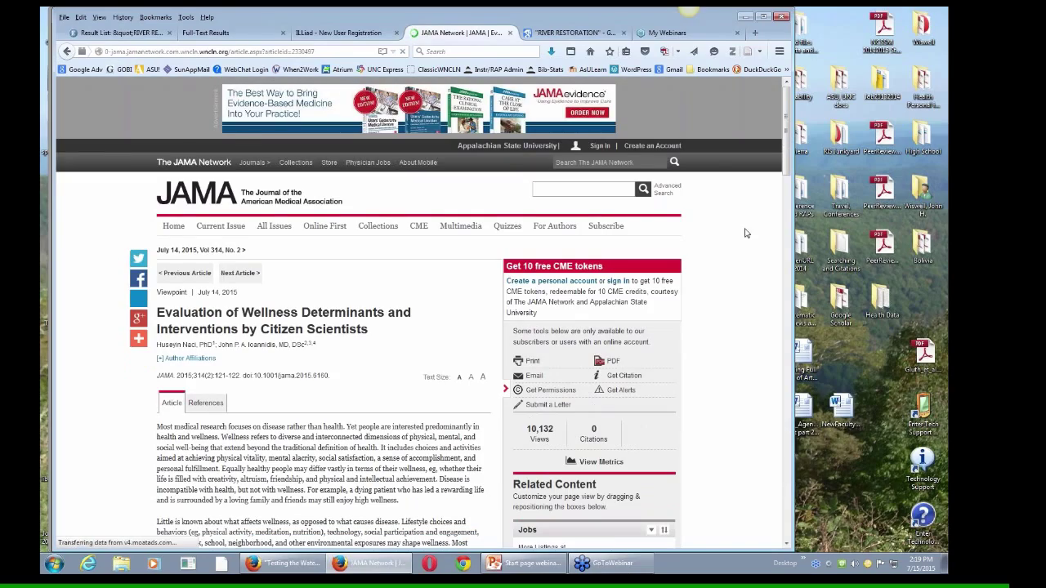
pyautogui.scroll(-1, 787, 183)
pyautogui.moveTo(787, 184); pyautogui.dragTo(794, 122)
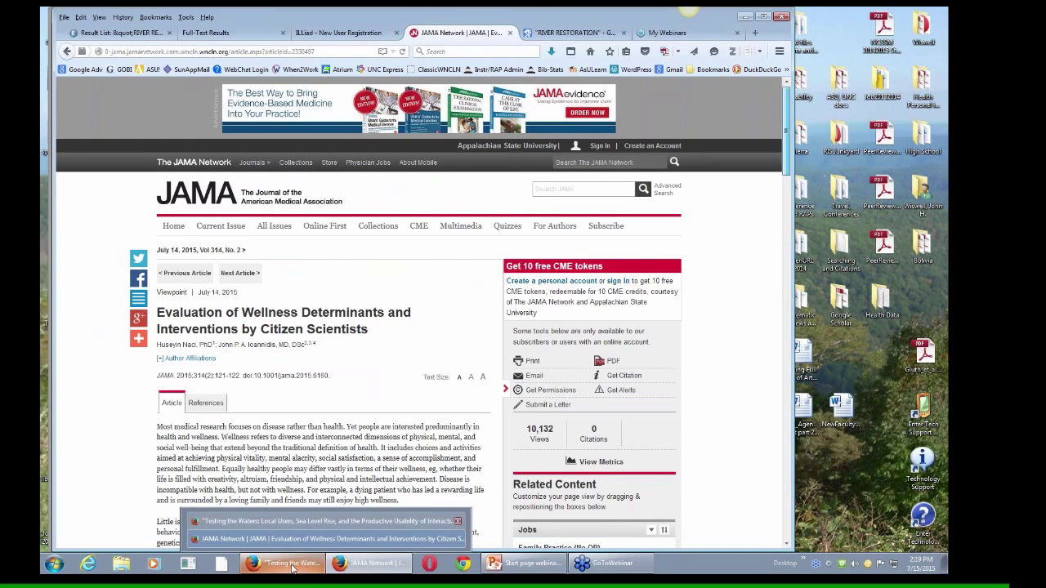
# Step: Switch to the JAMA Network tab and view the July 14, 2015 issue's Viewpoint contents
pyautogui.click(292, 570)
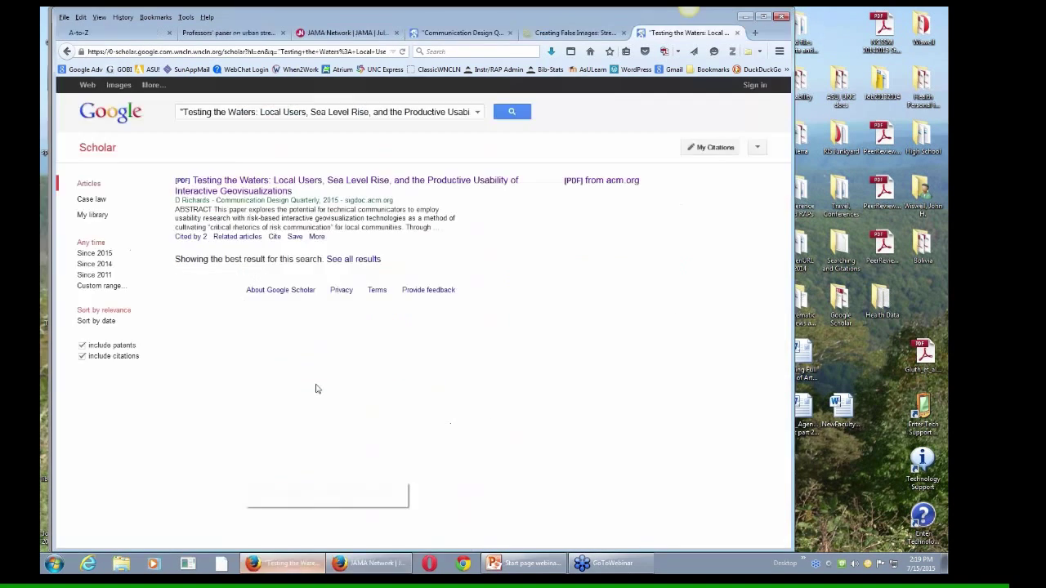
pyautogui.click(329, 34)
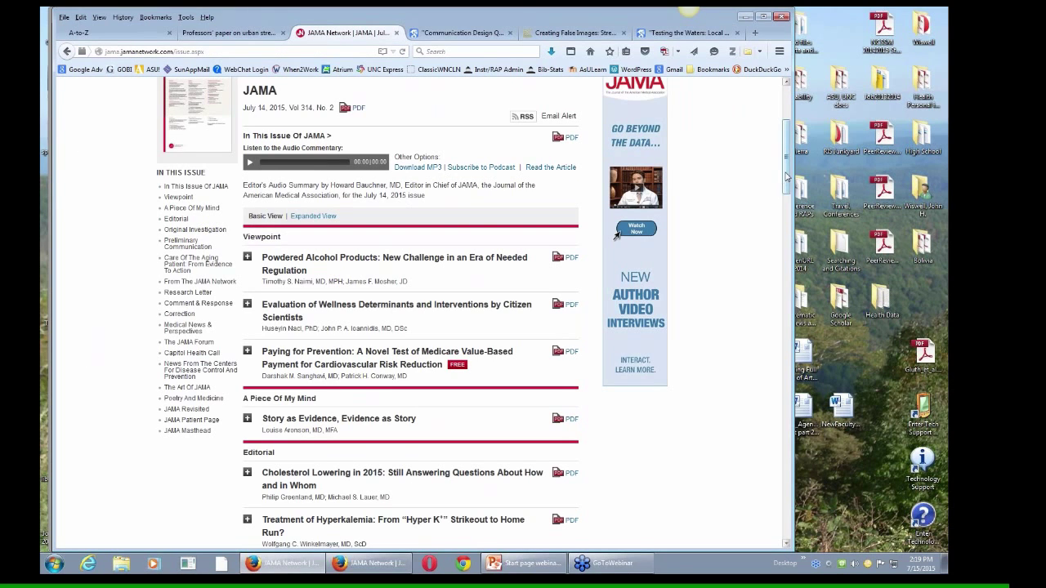
pyautogui.moveTo(786, 179); pyautogui.dragTo(788, 191)
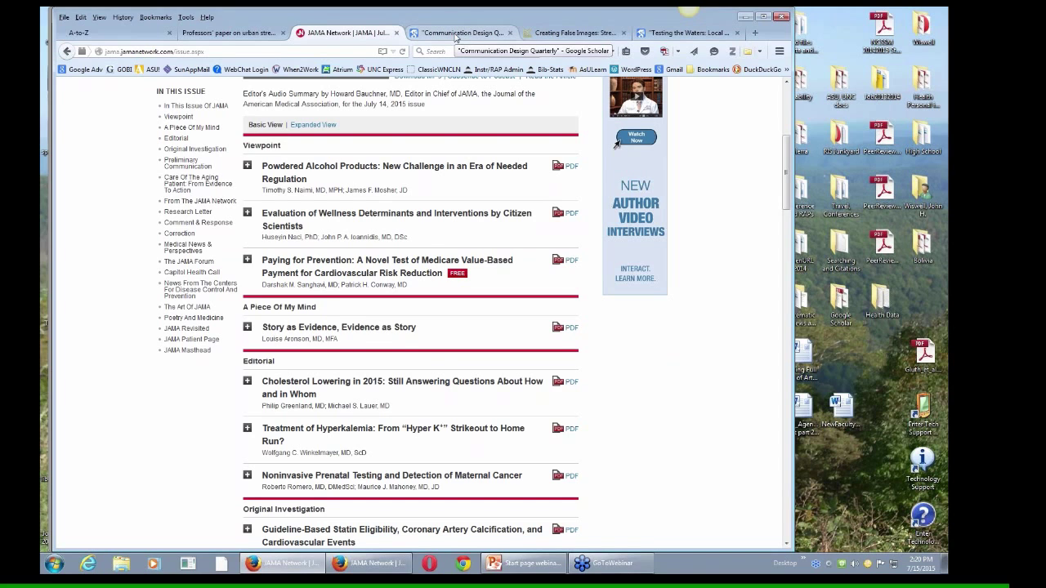
# Step: Return to the Communication Design Quarterly Scholar results, then open and close the Advanced Scholar Search form
pyautogui.click(456, 34)
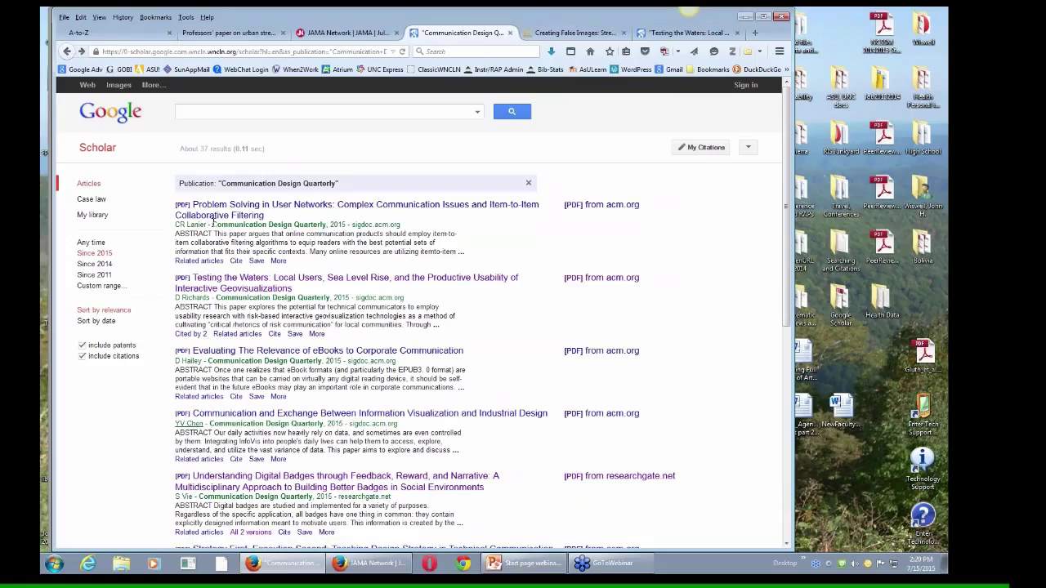
pyautogui.click(477, 112)
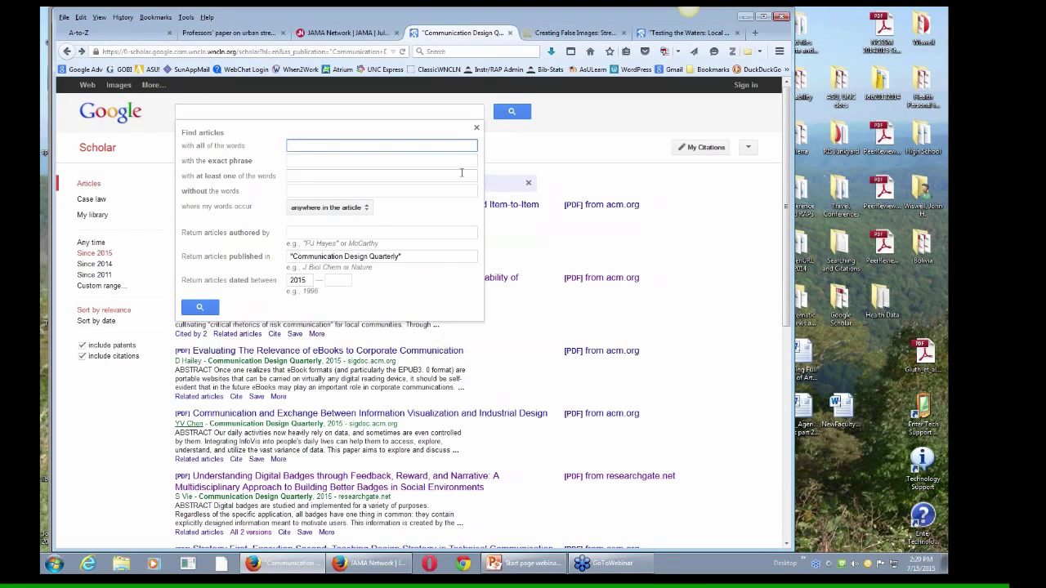
pyautogui.click(477, 126)
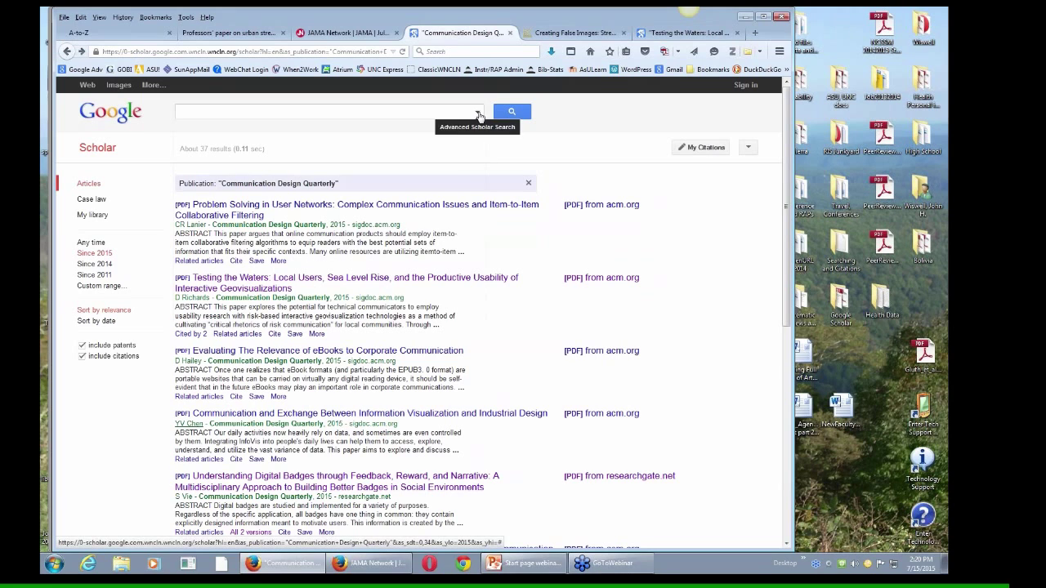
pyautogui.click(747, 147)
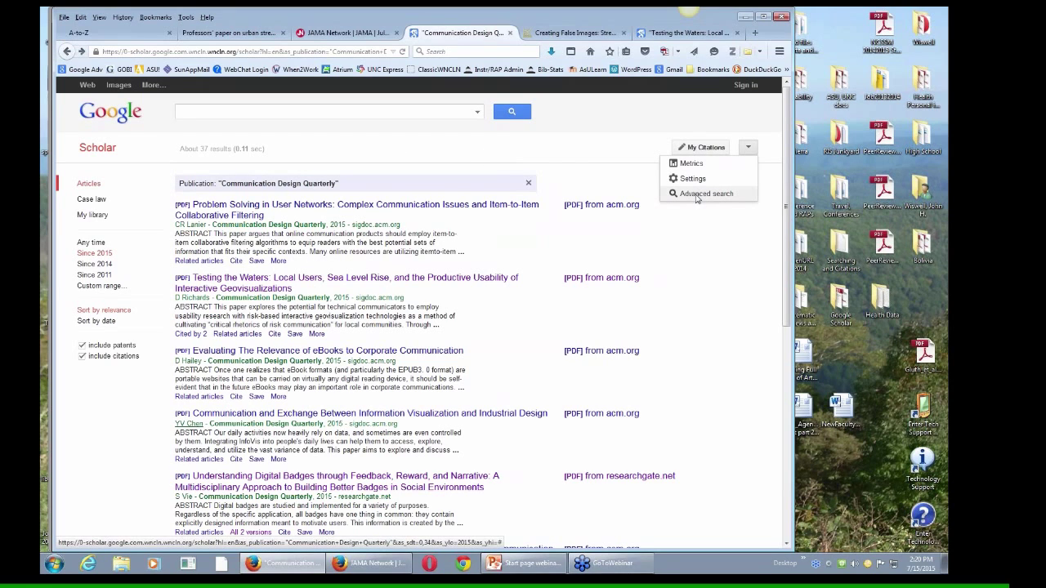
pyautogui.click(697, 196)
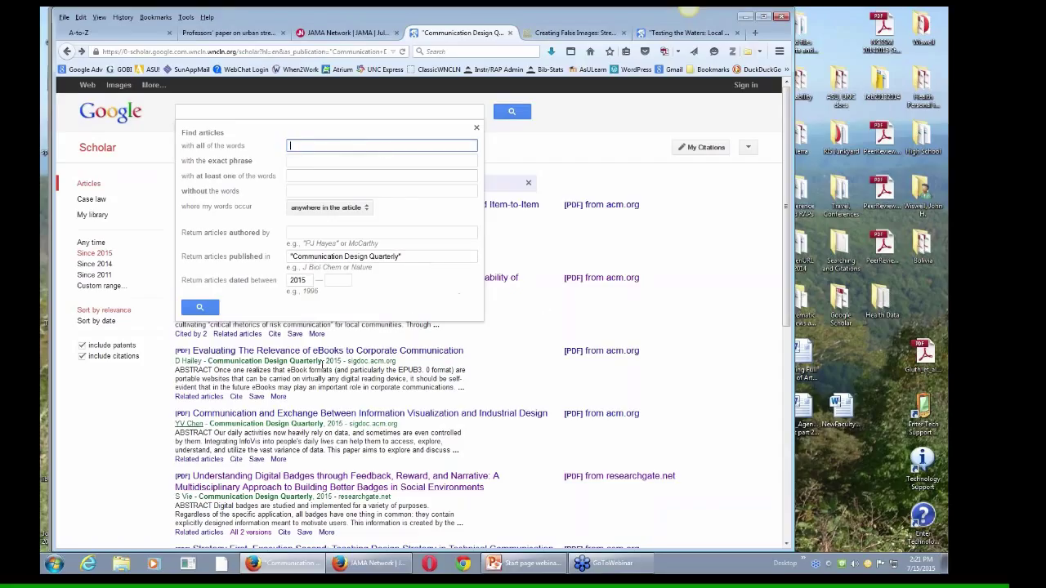
pyautogui.click(557, 329)
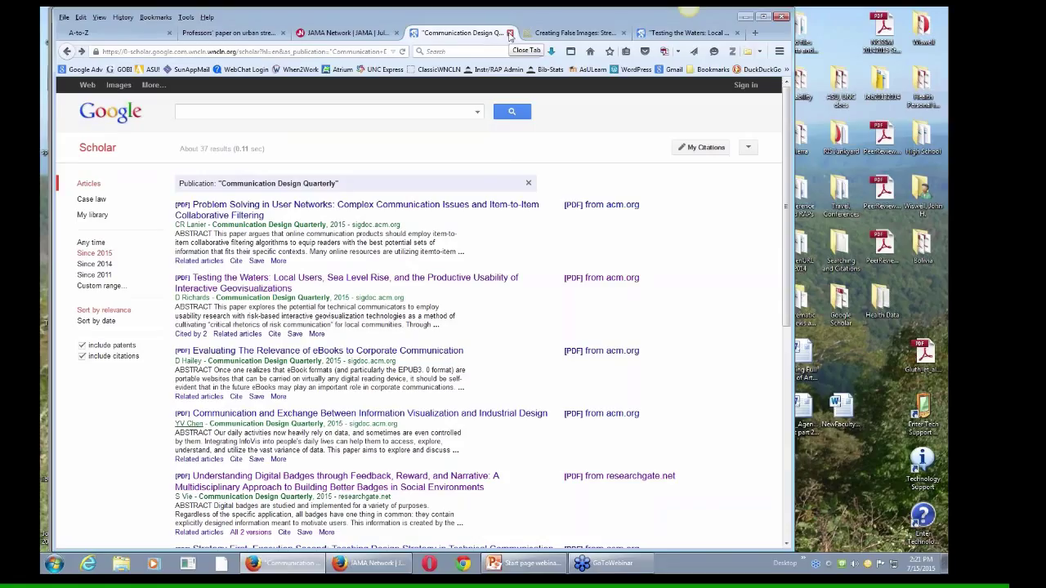
# Step: Switch to the 'Creating False Images' tab showing its NC DOCKS record with the 1437 KB PDF
pyautogui.click(570, 33)
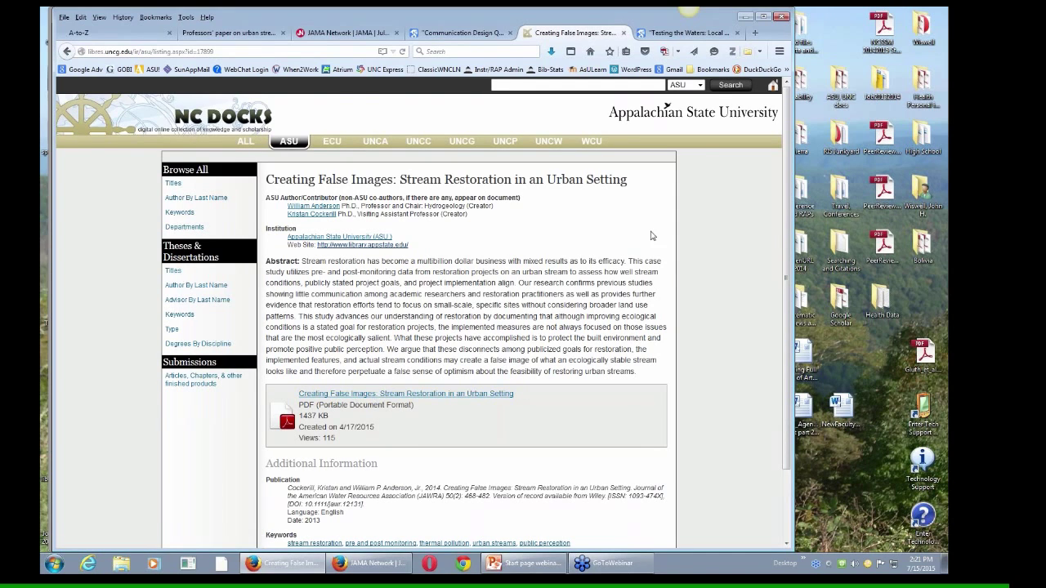
# Step: On PowerPoint's Examples slide, highlight the journal name JAMA in the second citation
pyautogui.click(536, 568)
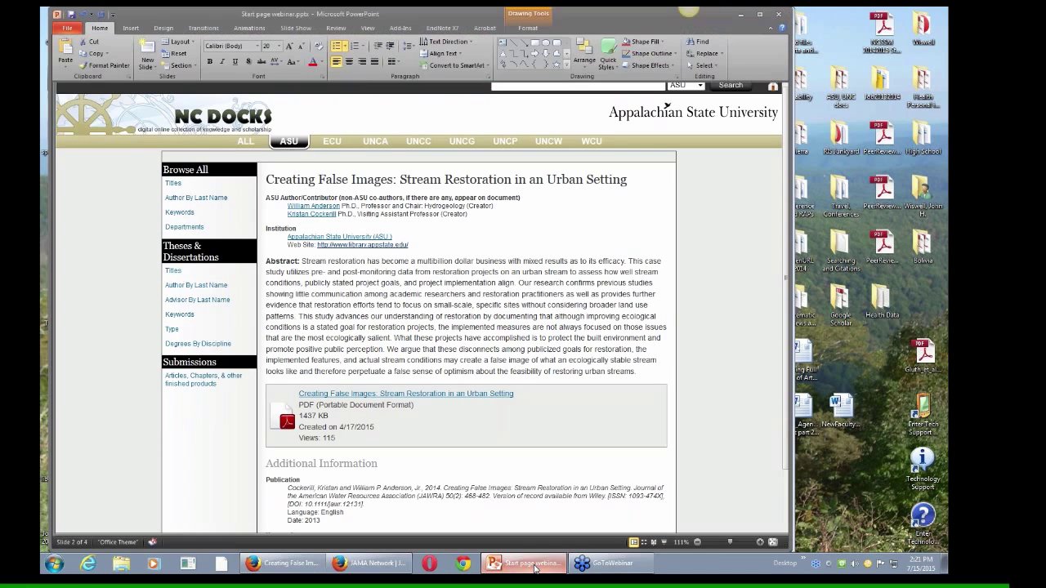
pyautogui.click(437, 347)
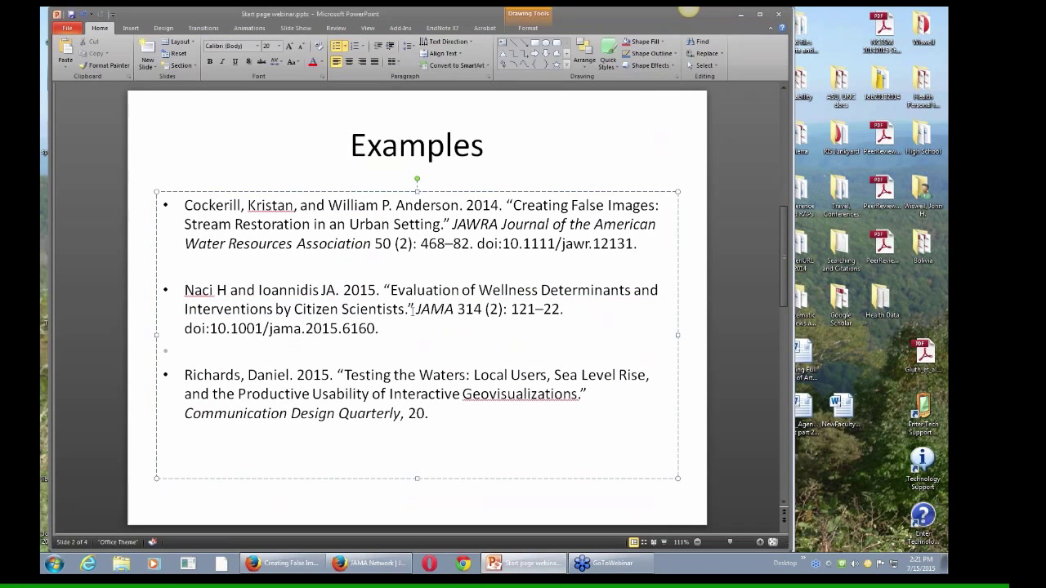
pyautogui.moveTo(417, 308); pyautogui.dragTo(454, 309)
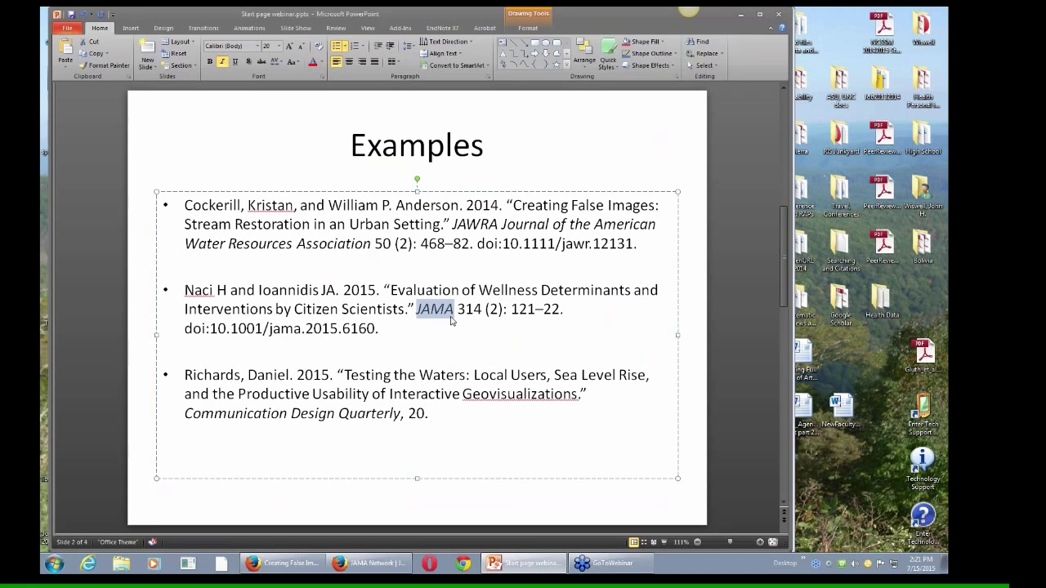
# Step: Return to Firefox and go to the library home page
pyautogui.click(369, 563)
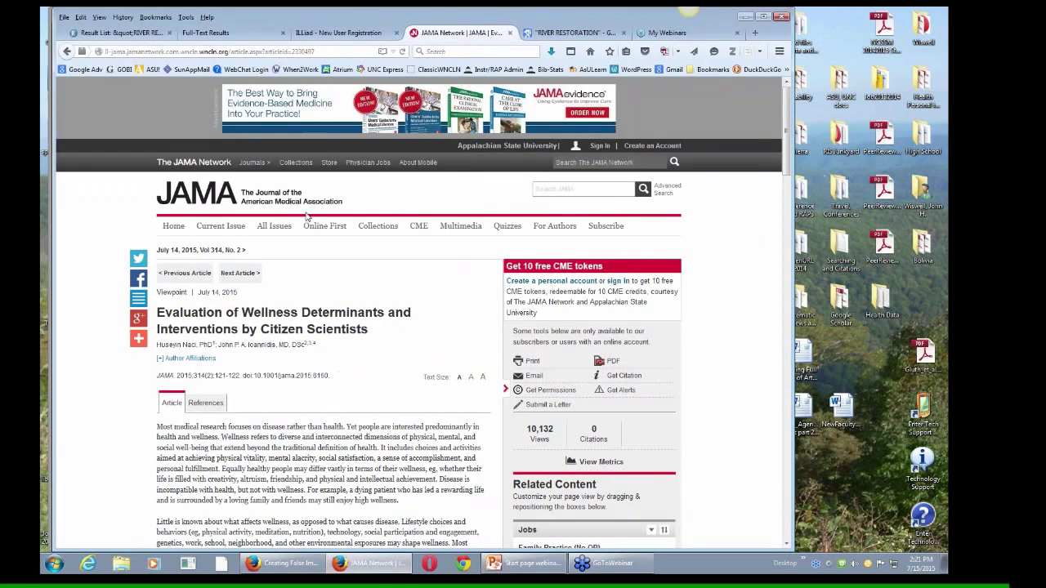
pyautogui.click(242, 34)
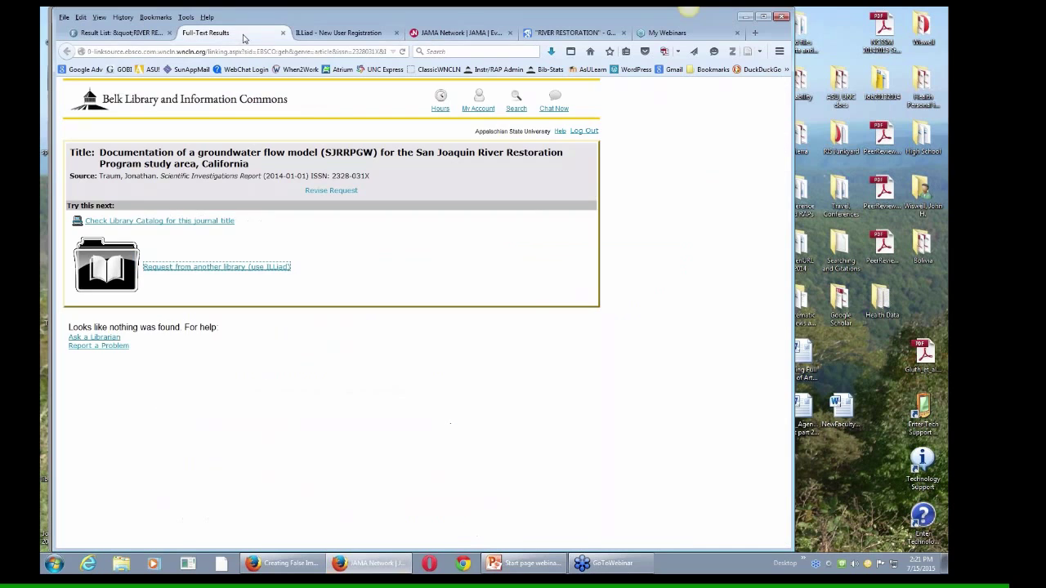
pyautogui.click(590, 52)
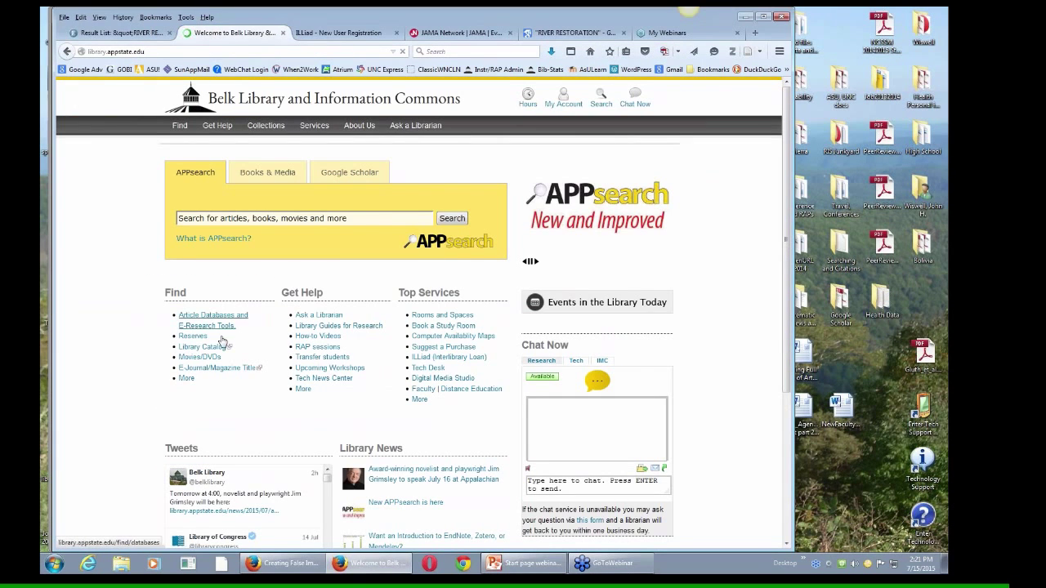
# Step: Search the E-Journal/Magazine title list for JAMA and open its 1998-to-present full-text access
pyautogui.click(203, 373)
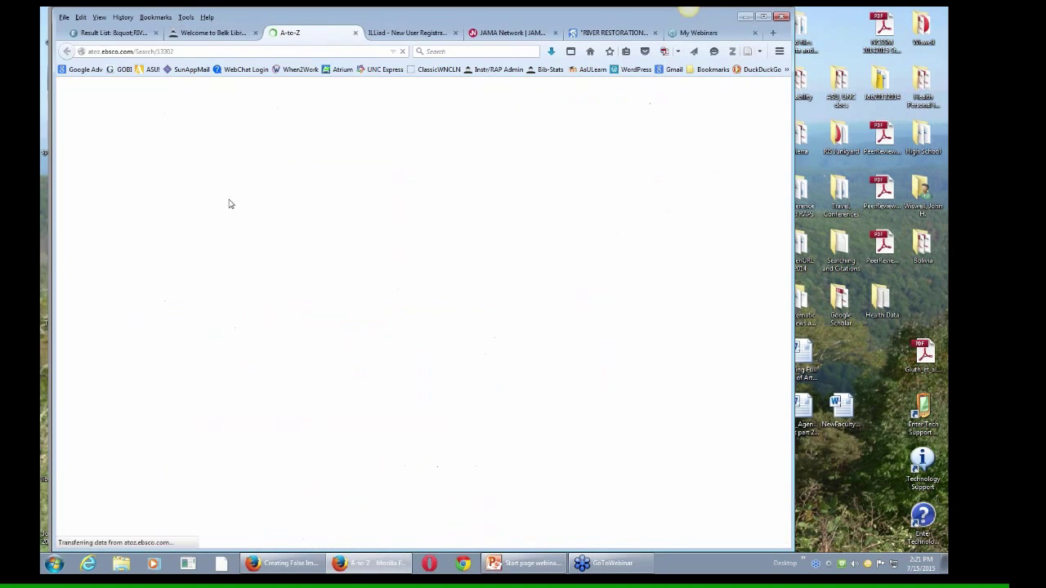
pyautogui.click(214, 191)
pyautogui.write('JAMA')
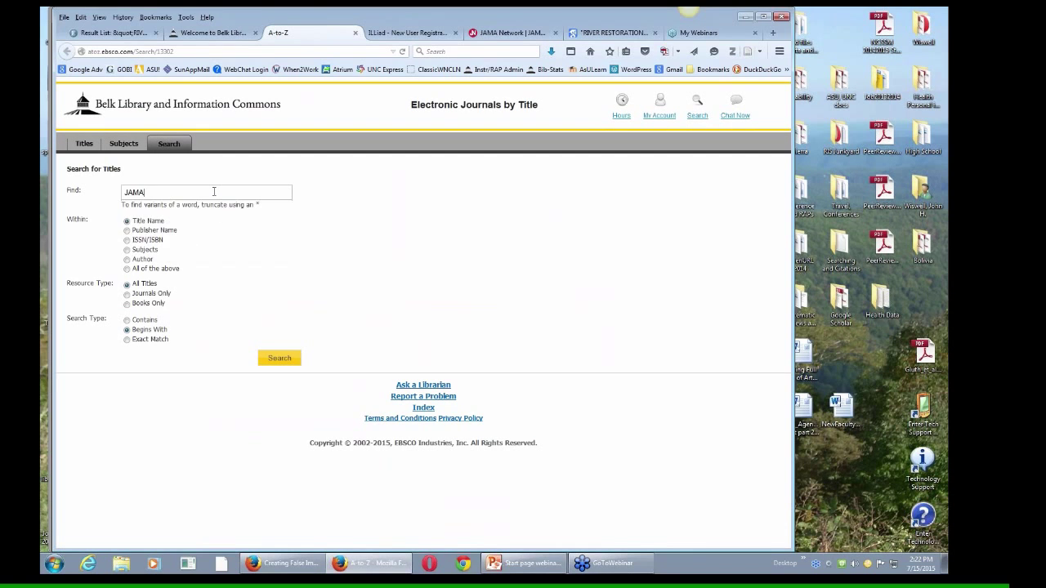
pyautogui.press('Return')
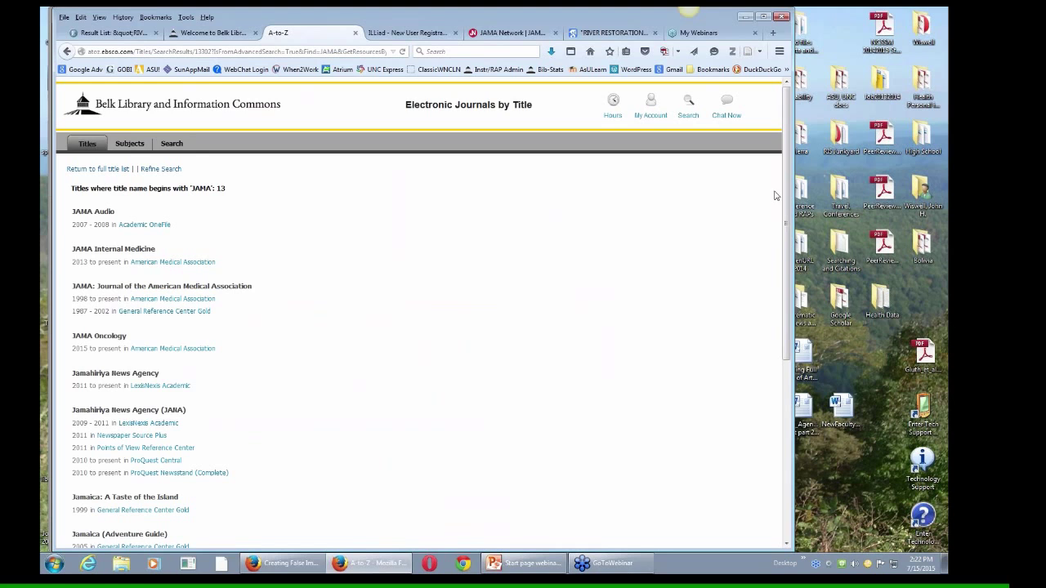
pyautogui.moveTo(785, 194); pyautogui.dragTo(786, 278)
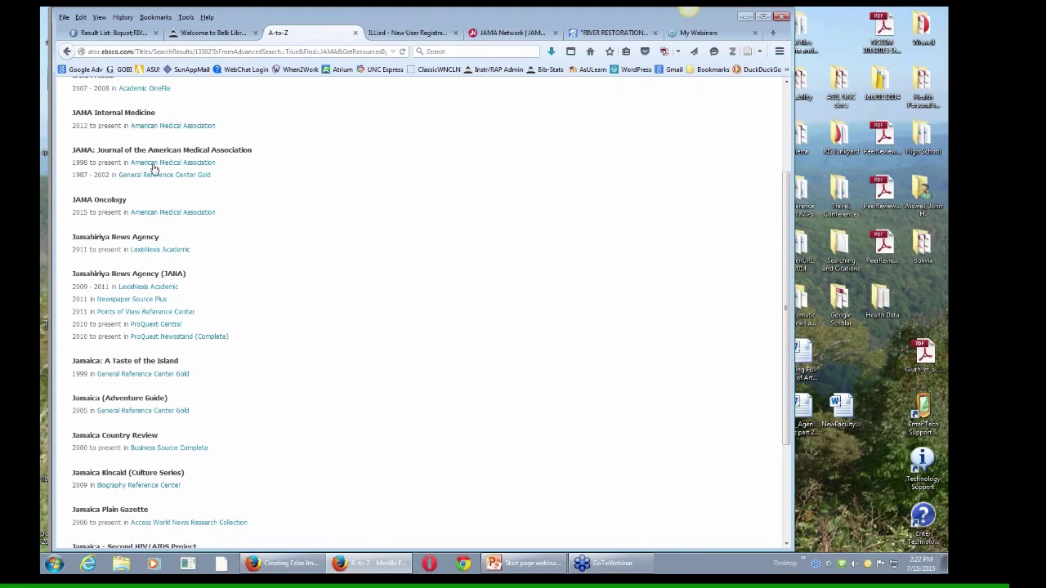
pyautogui.click(180, 167)
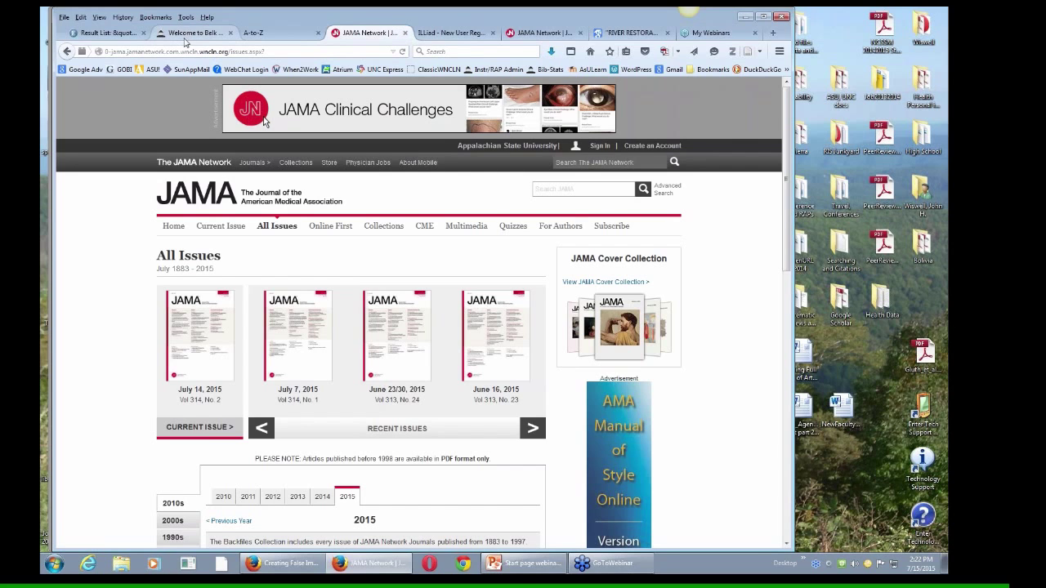
# Step: In PowerPoint, highlight the JAMA citation's DOI and add an empty bullet below the last citation
pyautogui.click(523, 563)
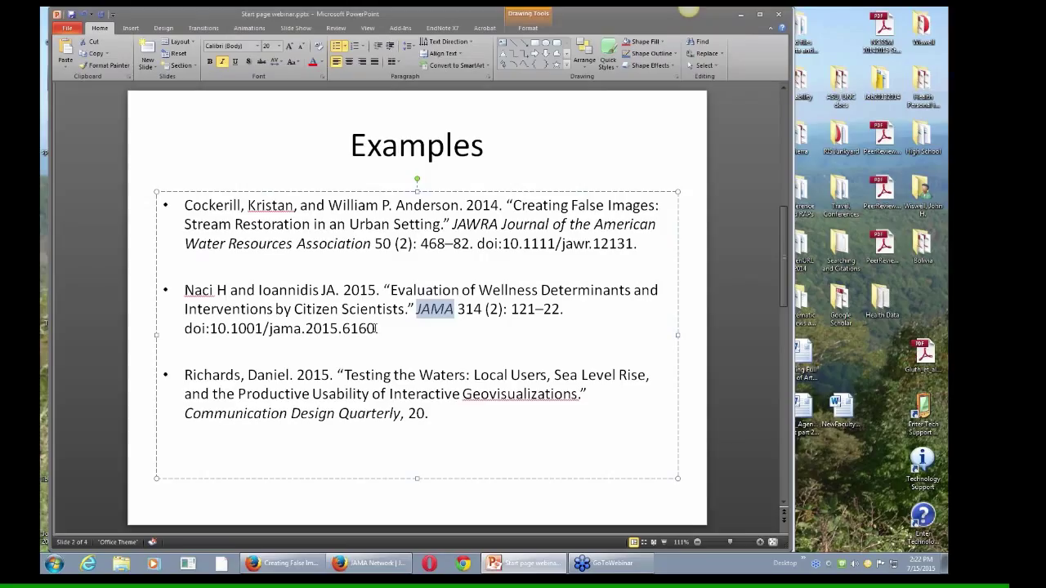
pyautogui.moveTo(377, 328); pyautogui.dragTo(210, 328)
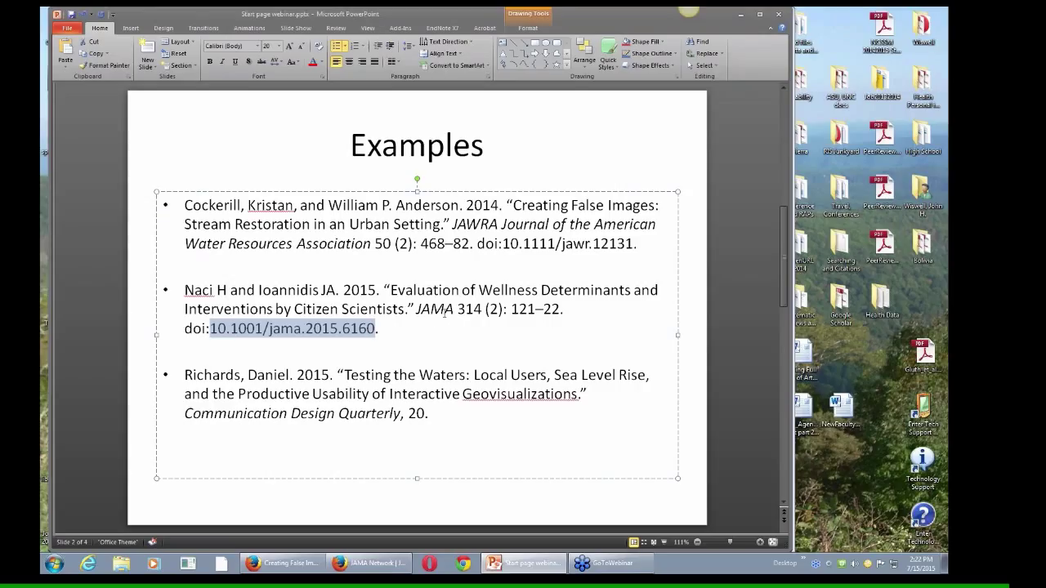
pyautogui.click(475, 436)
pyautogui.press('Return')
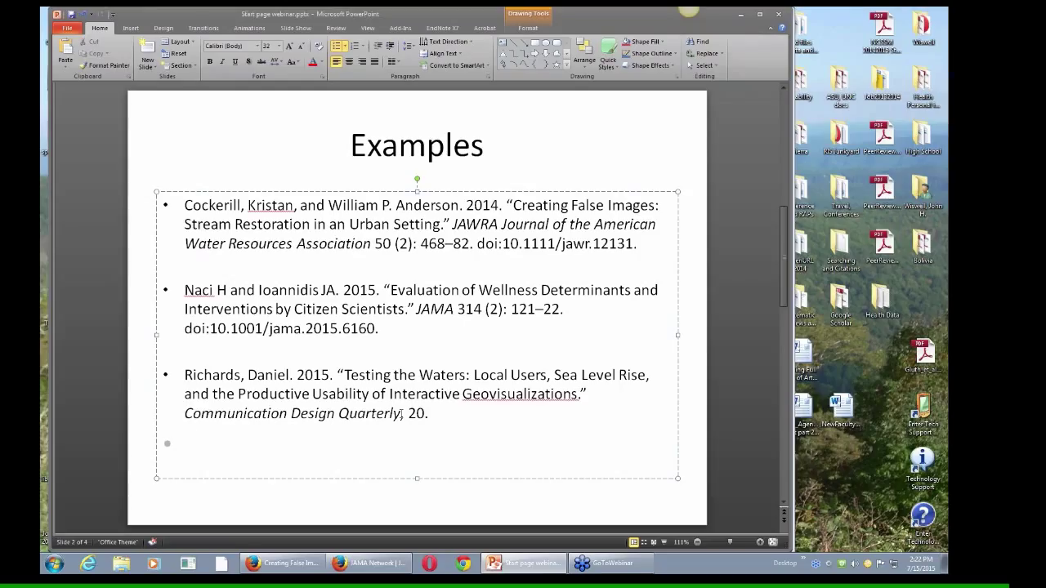
# Step: Switch back to Firefox's NC DOCKS record for 'Creating False Images: Stream Restoration in an Urban Setting'
pyautogui.click(286, 564)
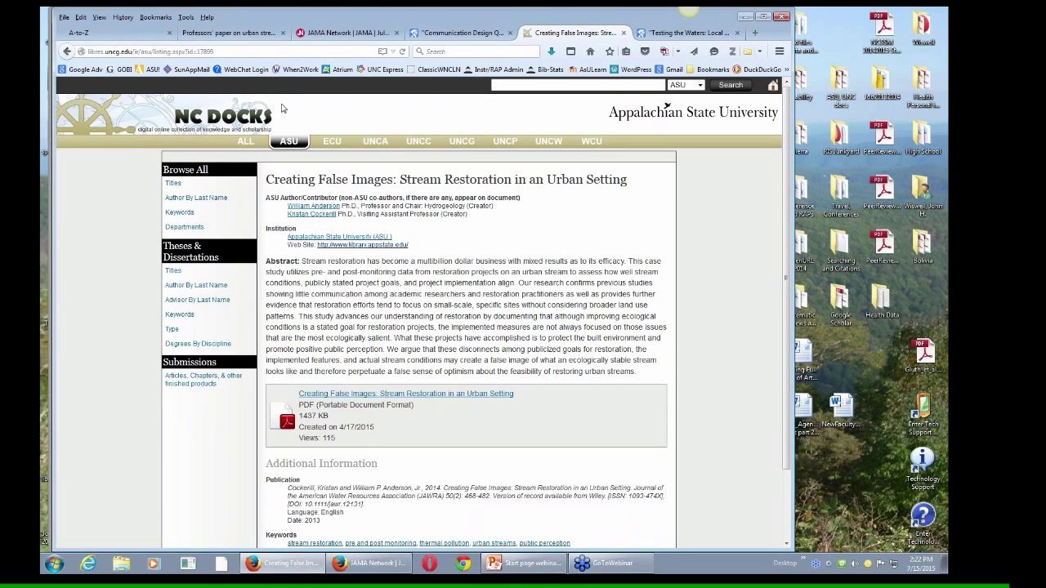